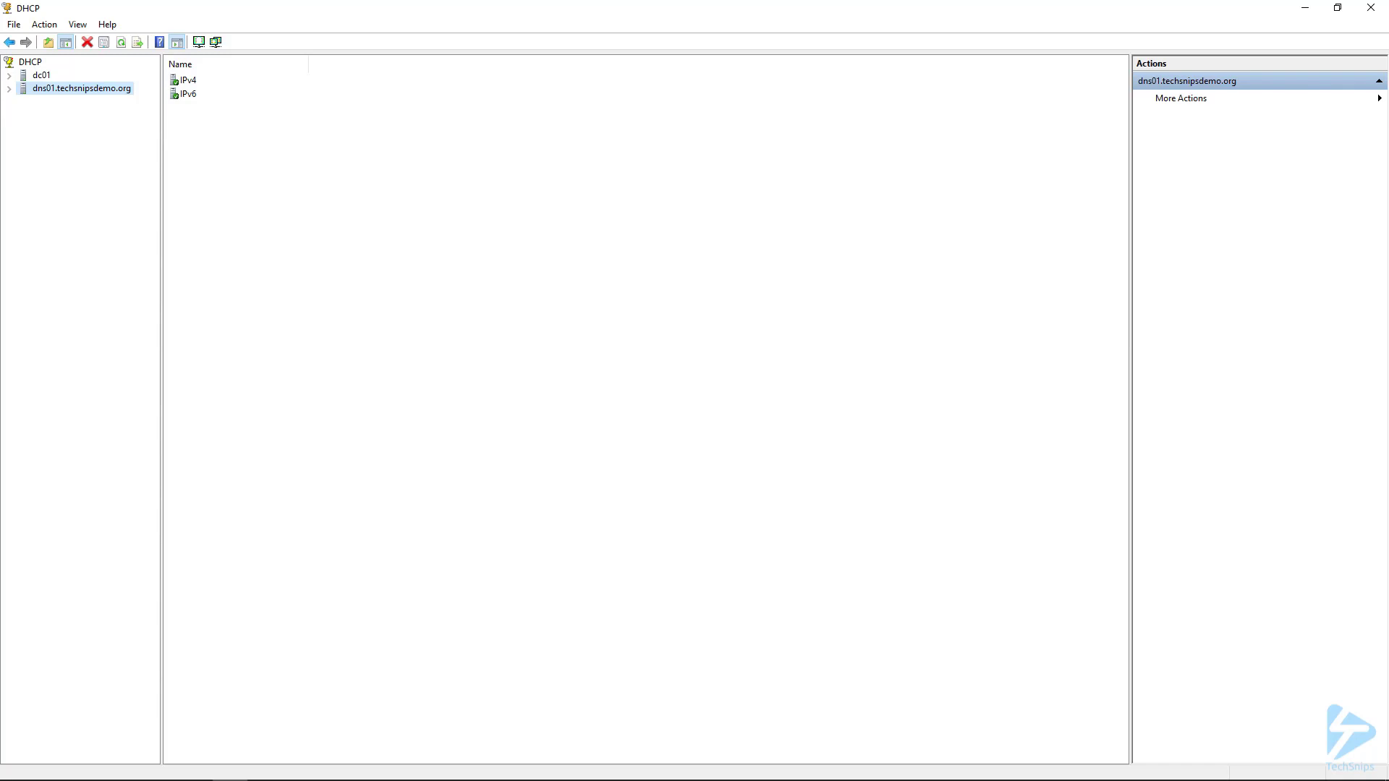
# Start a new IPv4 scope on the dns01.techsnipsdemo.org DHCP server and name it Corporate
pyautogui.click(9, 90)
pyautogui.click(24, 102)
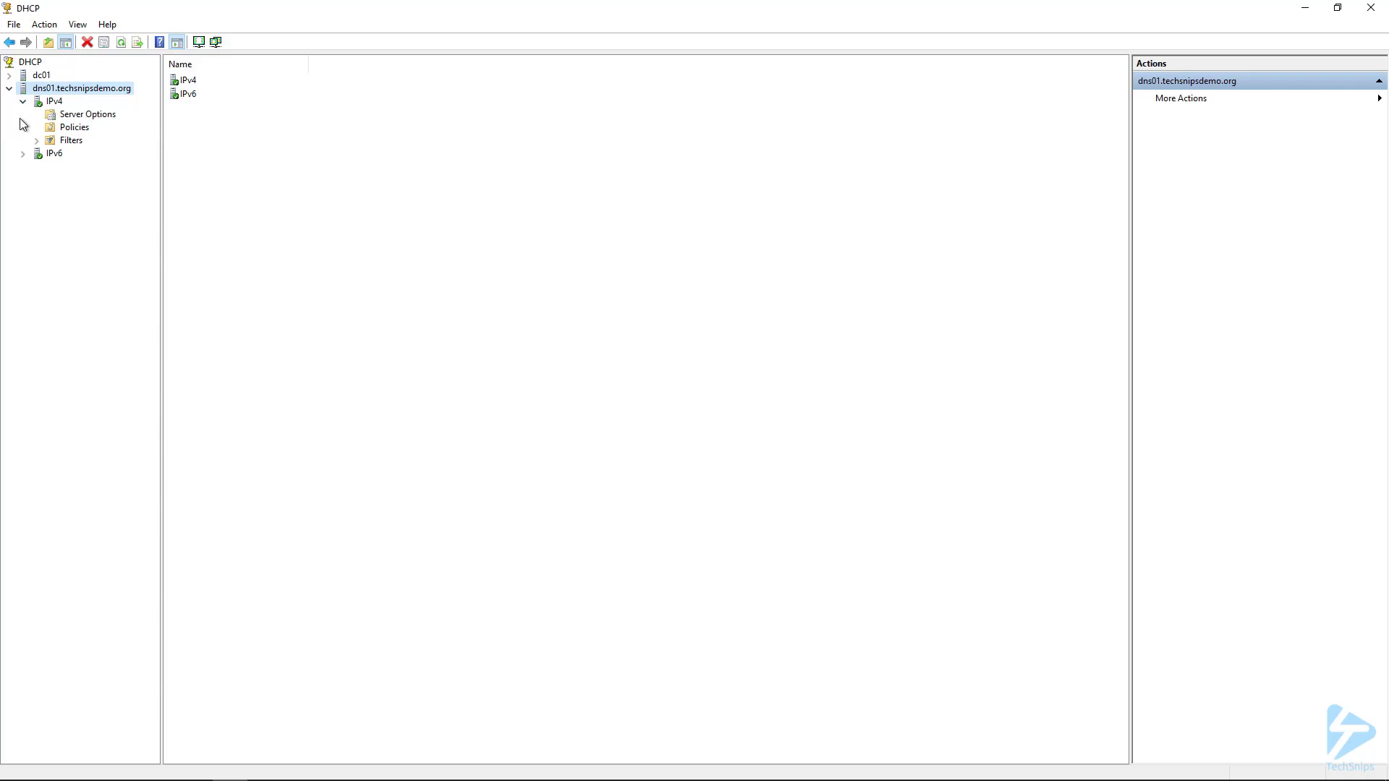
pyautogui.rightClick(50, 102)
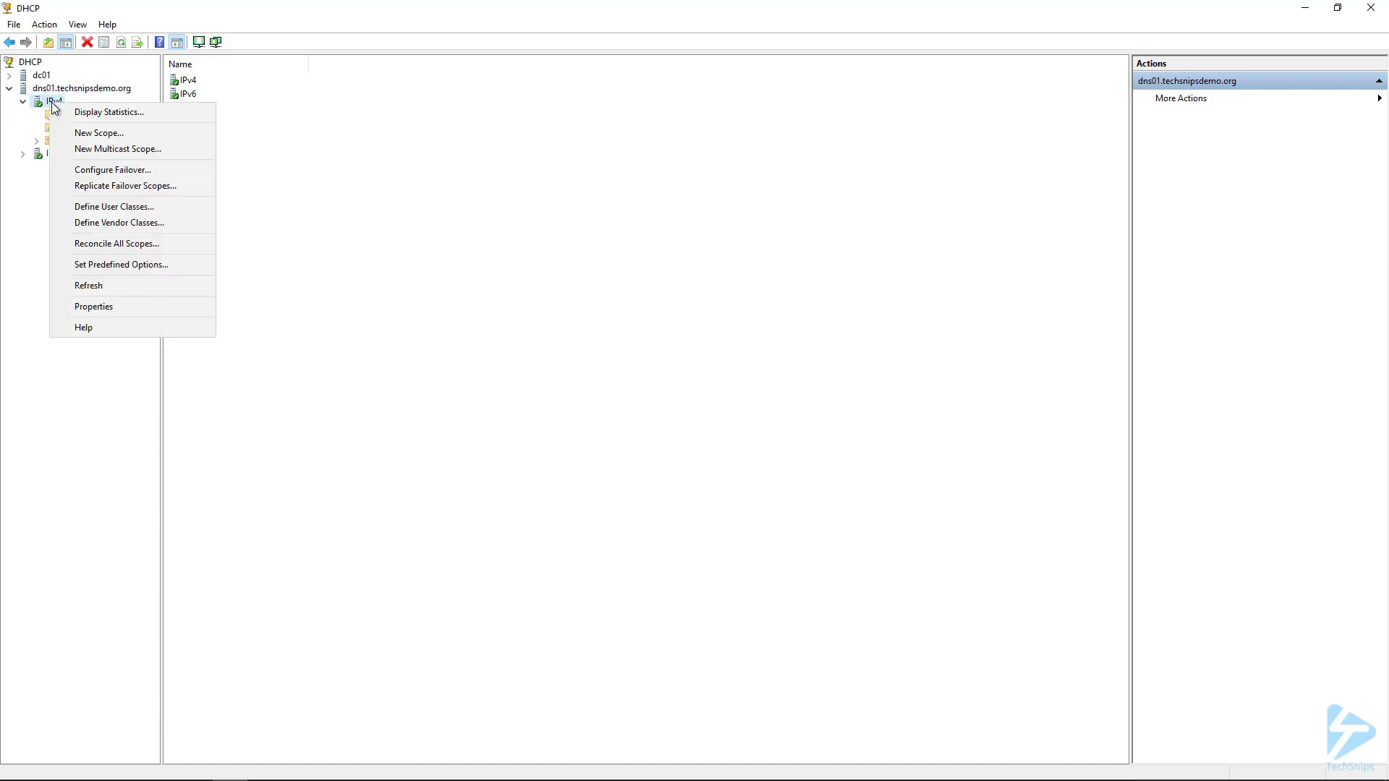
pyautogui.click(85, 137)
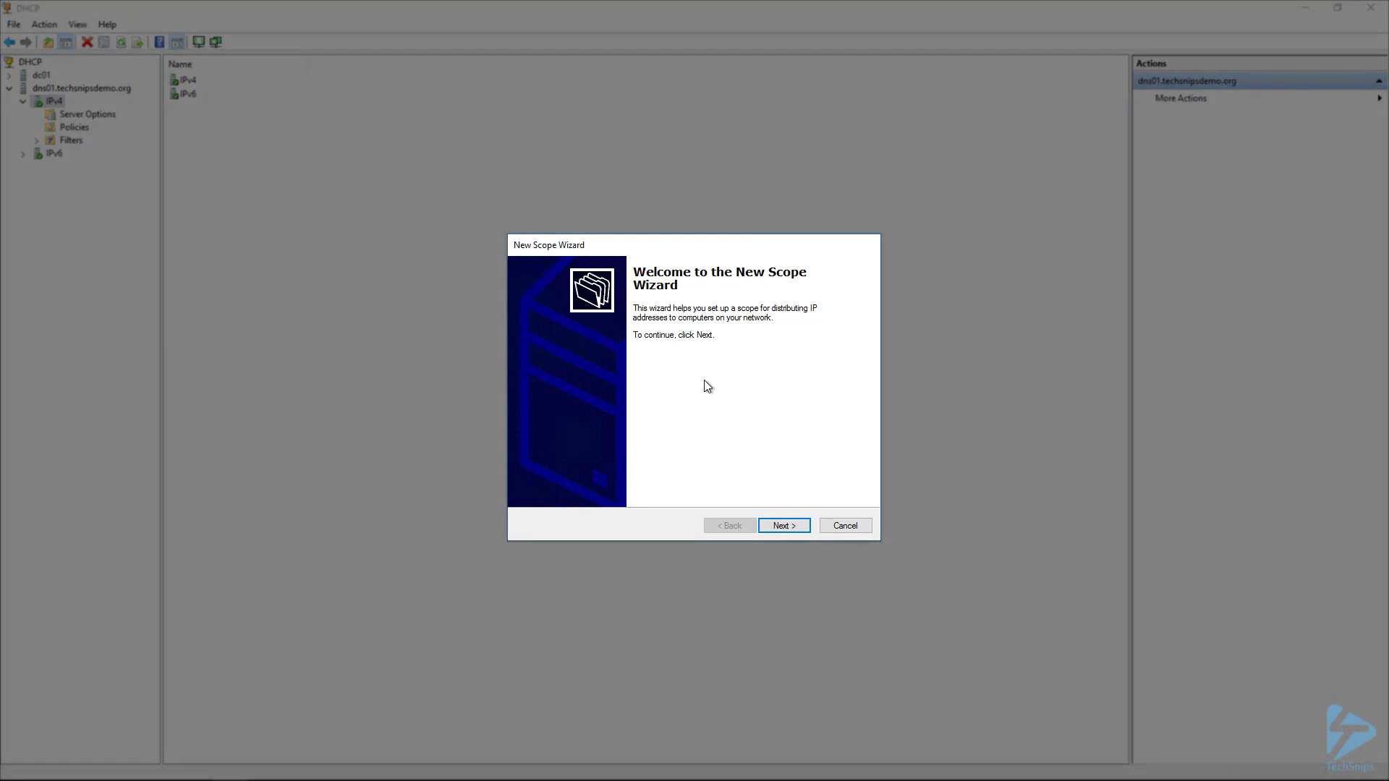
pyautogui.click(776, 525)
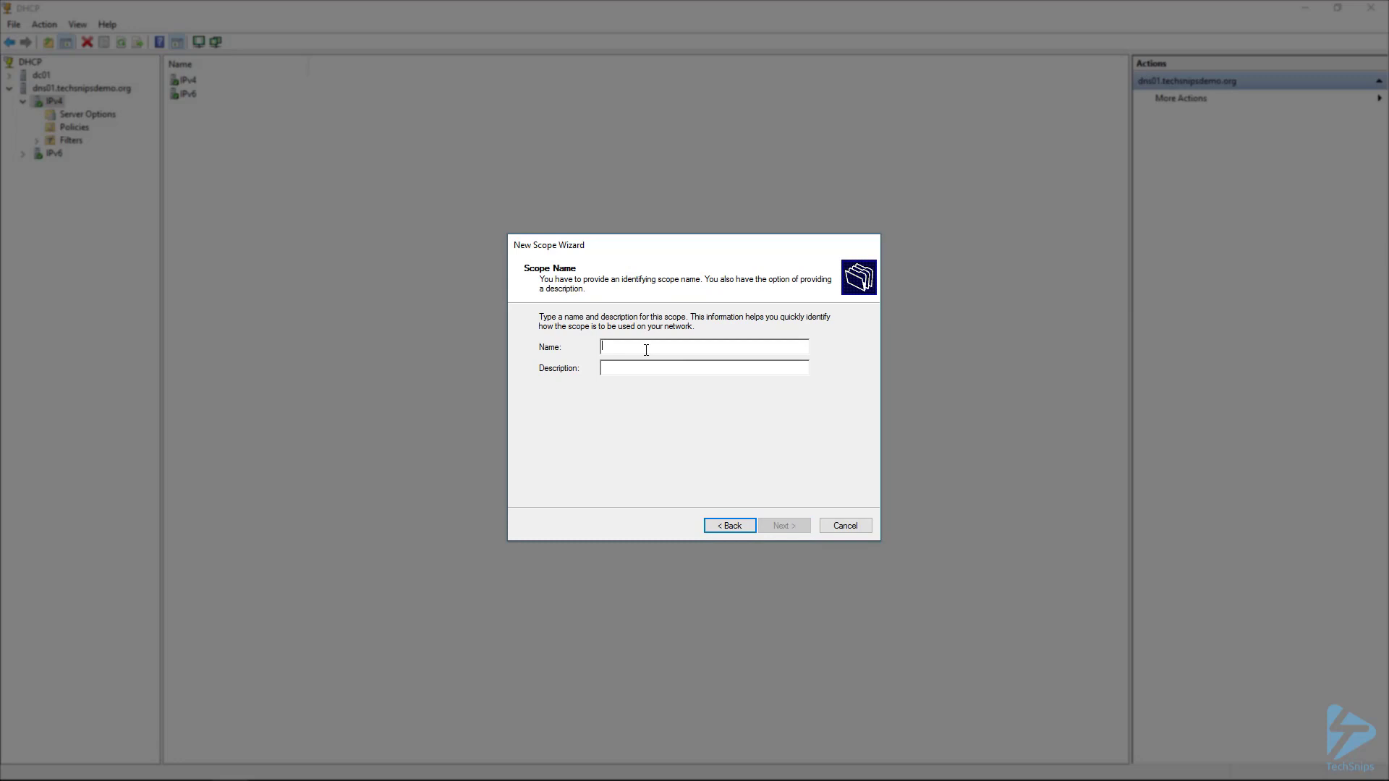
pyautogui.write('Corporate')
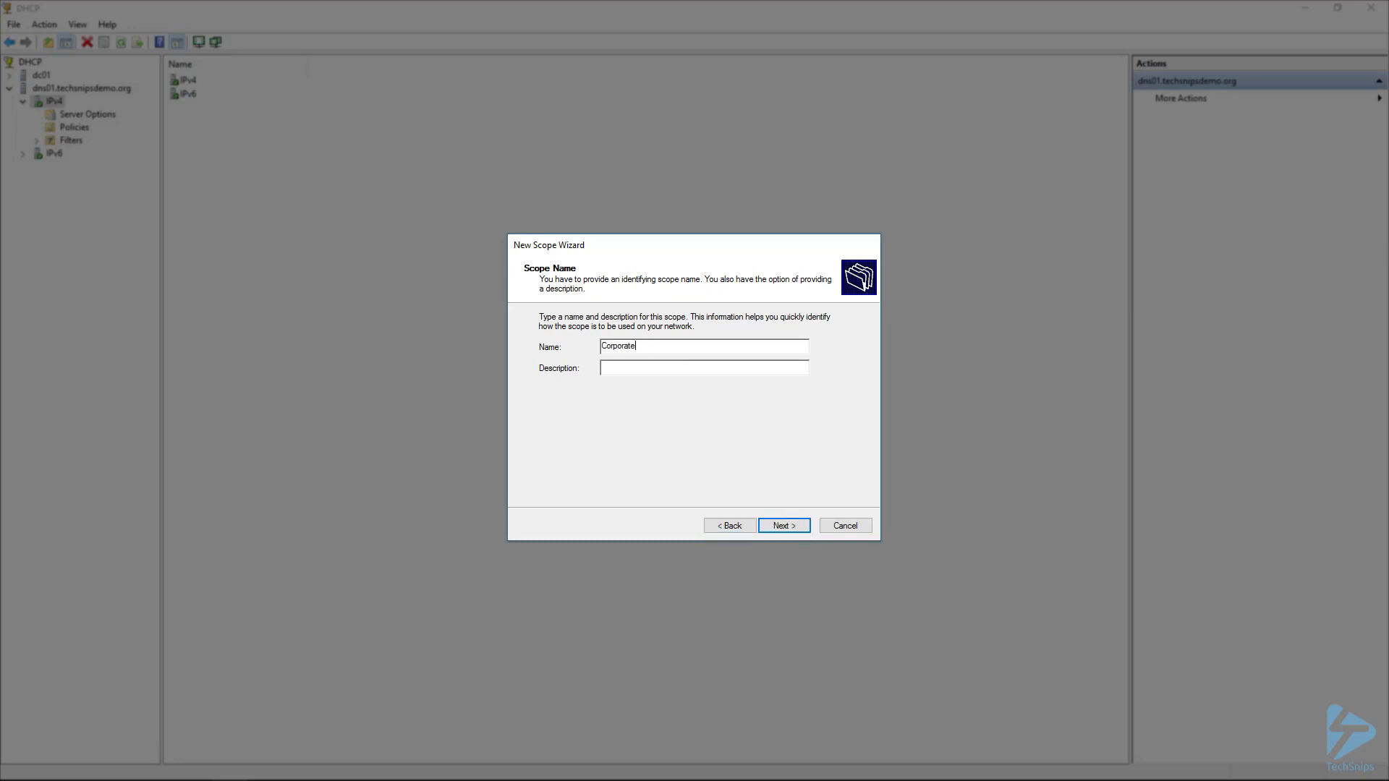
pyautogui.click(790, 525)
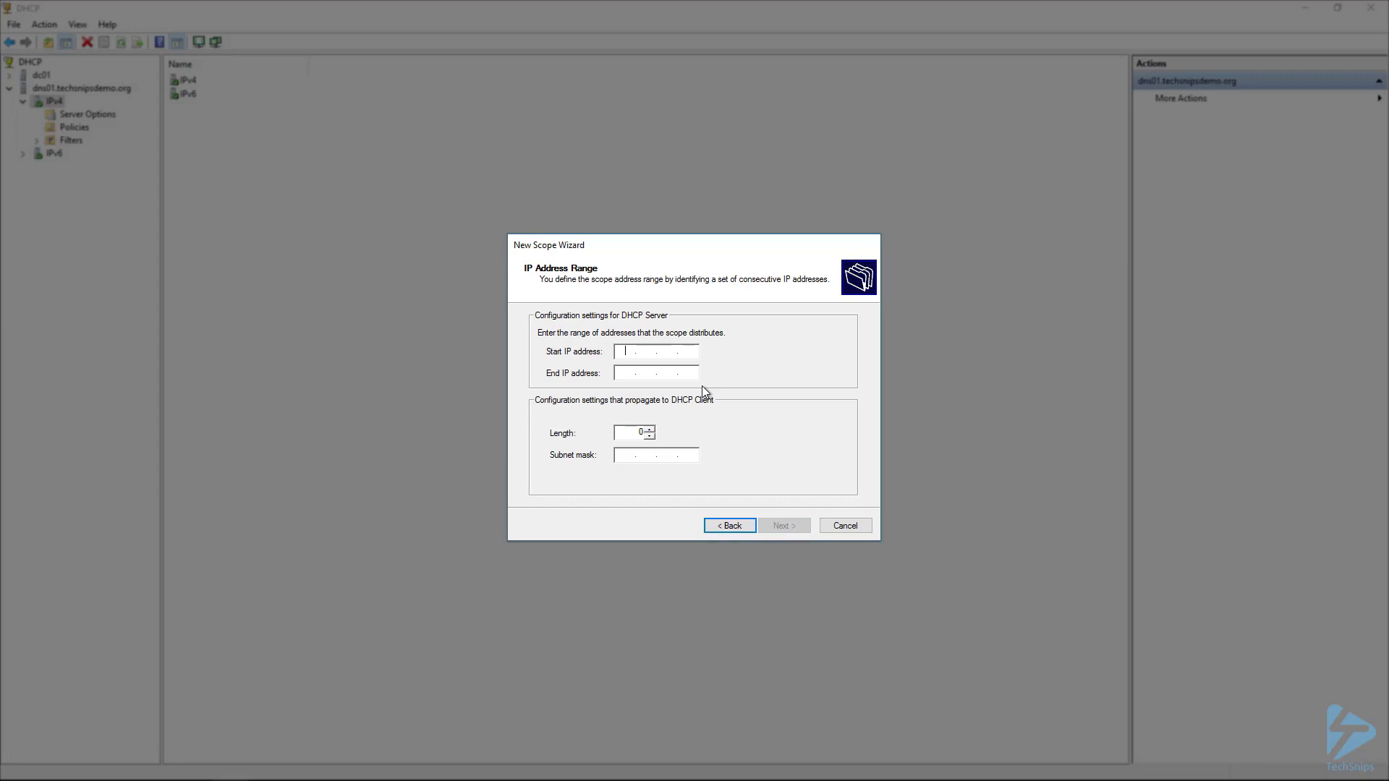
# Set the scope's address range from 10.3.0.20 to 10.3.1.220 with a subnet mask length of 23
pyautogui.write('10.3.0.20')
pyautogui.press('Tab')
pyautogui.write('10.3.1.220')
pyautogui.press('Tab')
pyautogui.write('23')
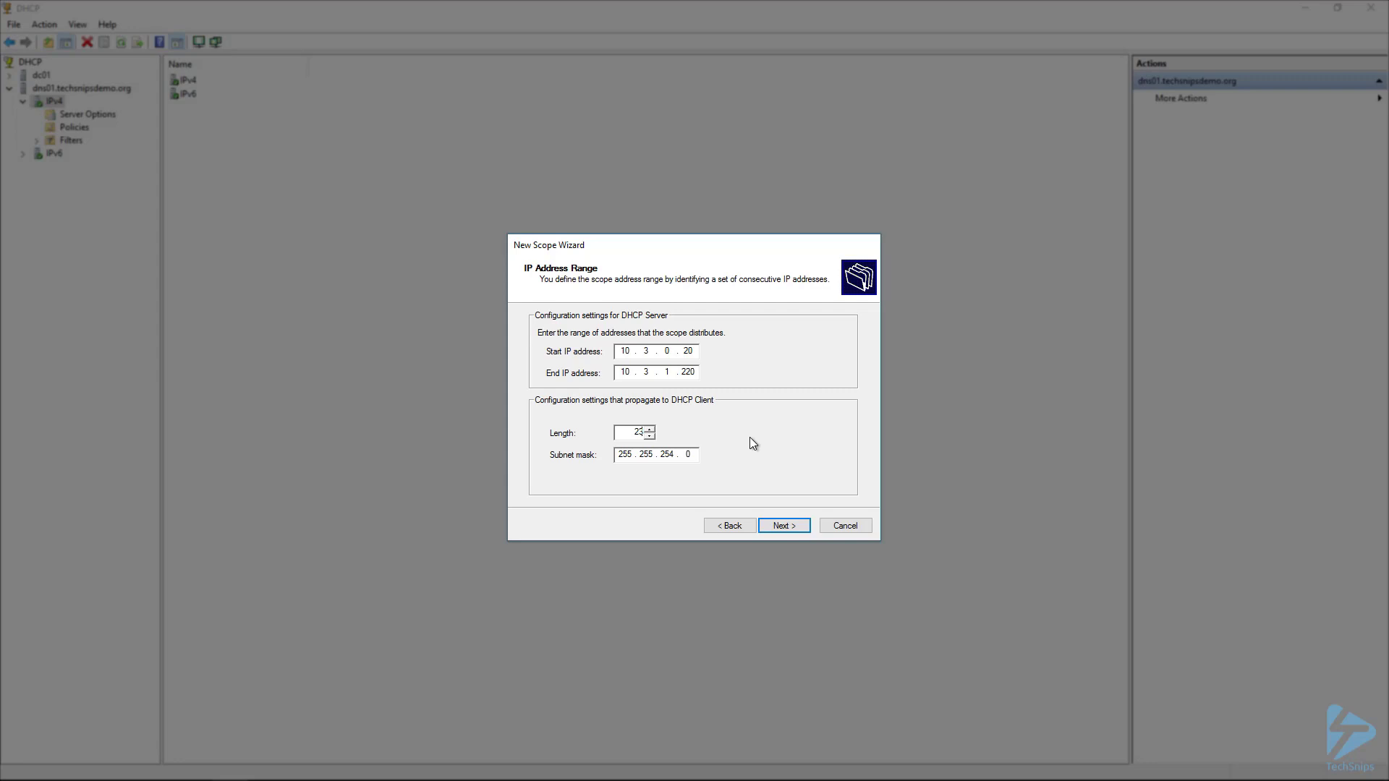
pyautogui.click(782, 525)
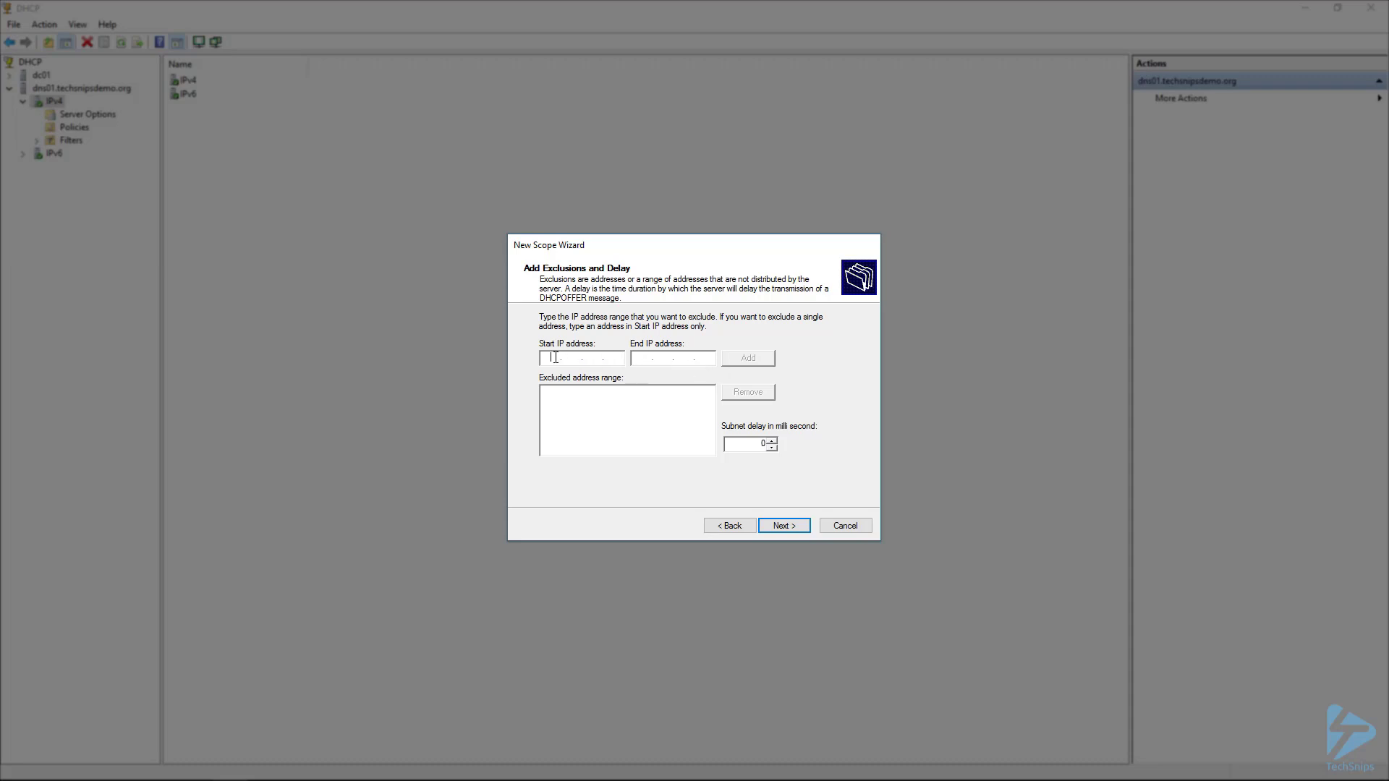
# Exclude the addresses 10.3.1.1 to 10.3.1.20 from the scope's distribution
pyautogui.write('10.3.1.1')
pyautogui.press('Tab')
pyautogui.write('10.3.1.20')
pyautogui.click(748, 358)
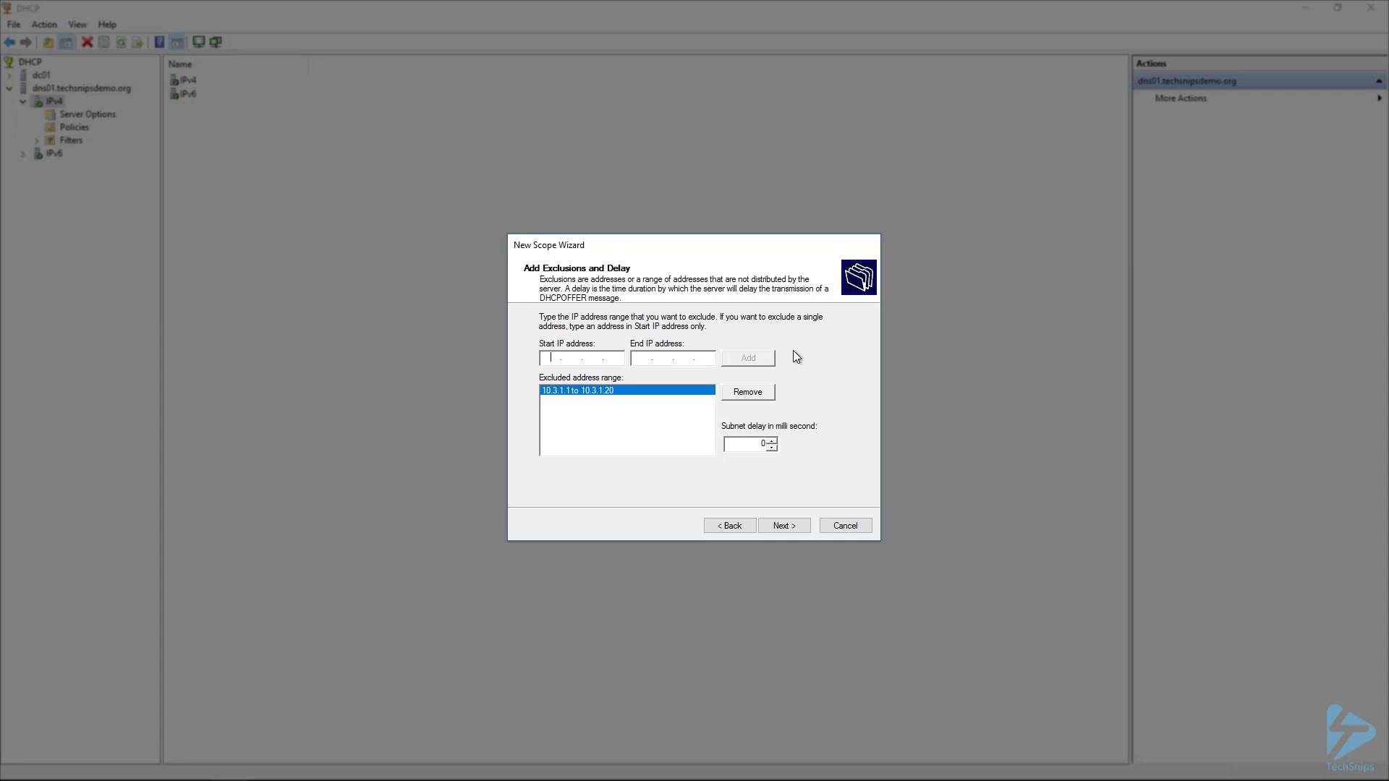
pyautogui.click(794, 526)
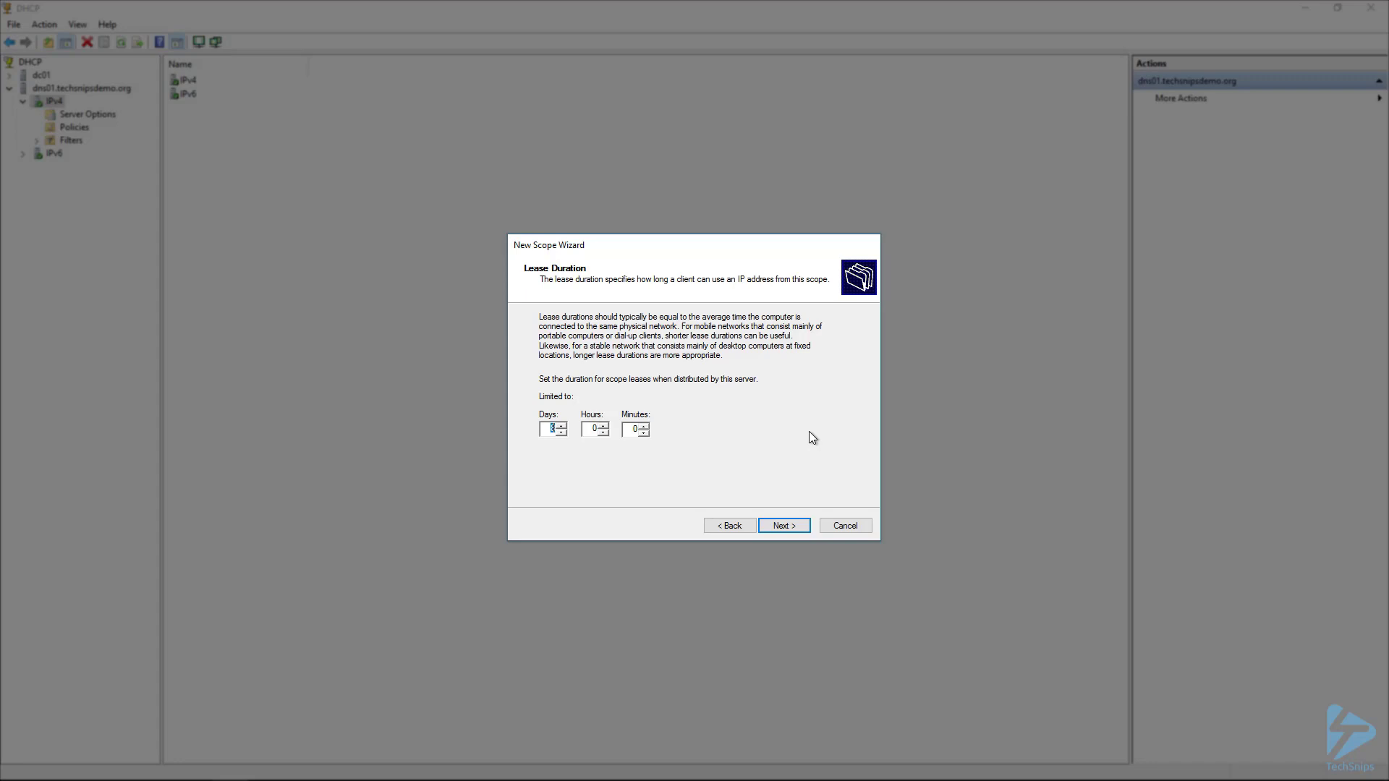
# Set the scope's lease duration to 1 day and add 10.3.0.1 as its default gateway
pyautogui.write('1')
pyautogui.click(791, 526)
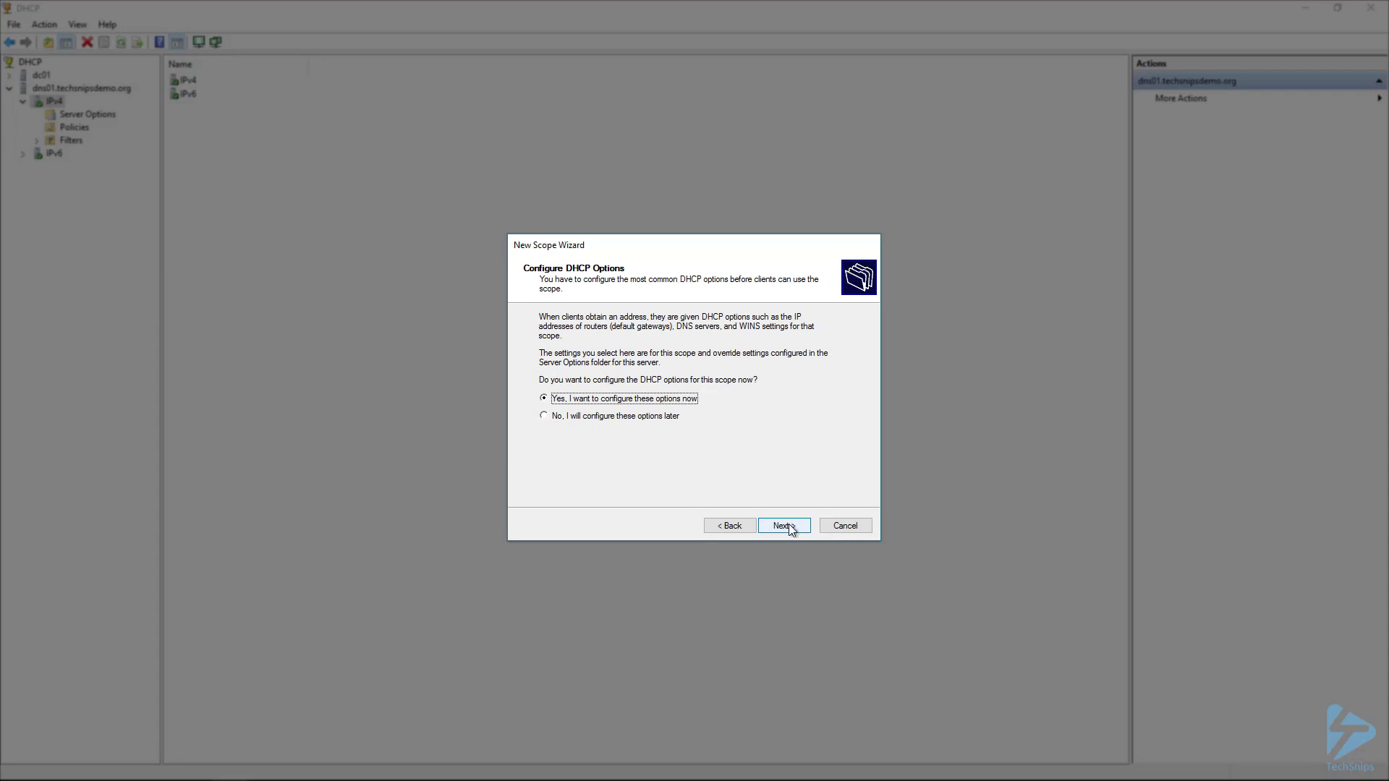
pyautogui.click(788, 527)
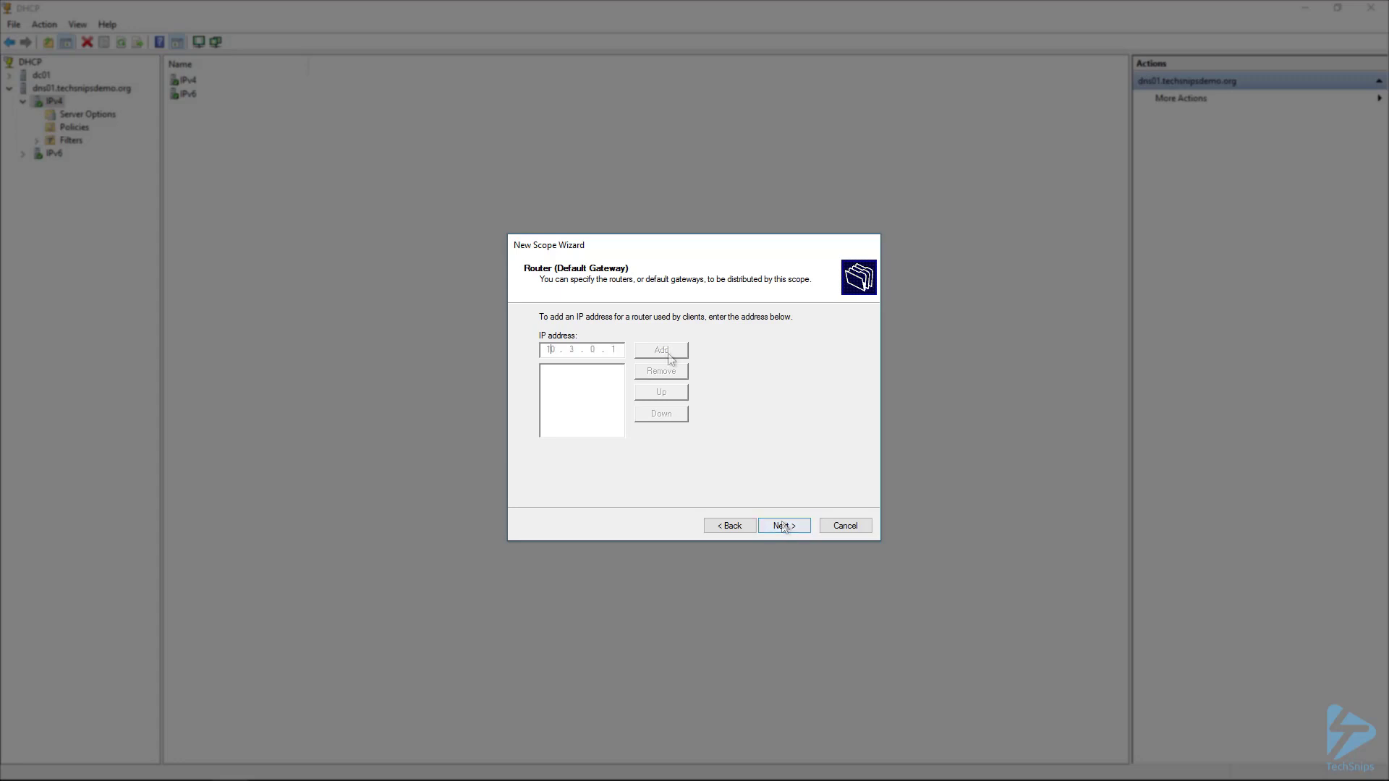
pyautogui.click(661, 350)
pyautogui.click(782, 525)
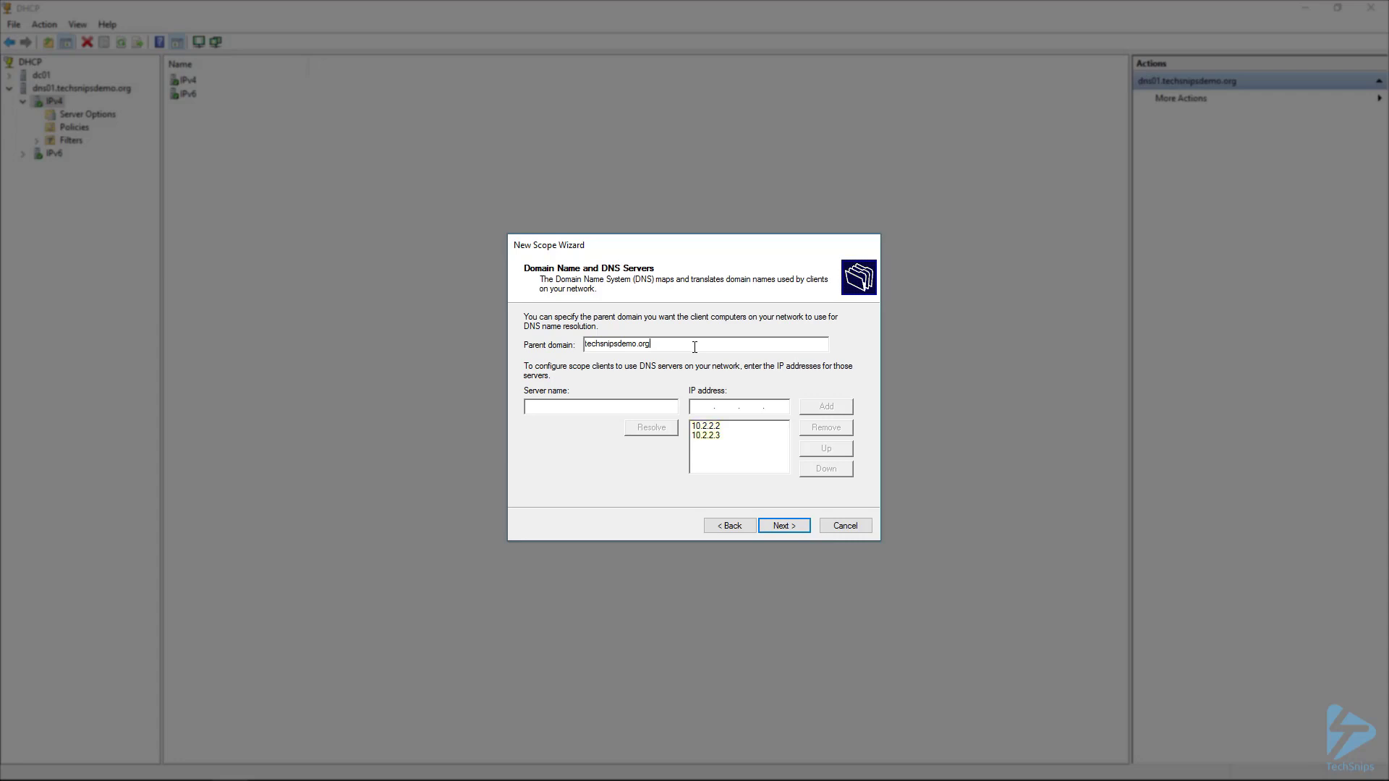
# Keep the offered domain, DNS and empty WINS settings, and finish creating the scope with immediate activation
pyautogui.click(786, 526)
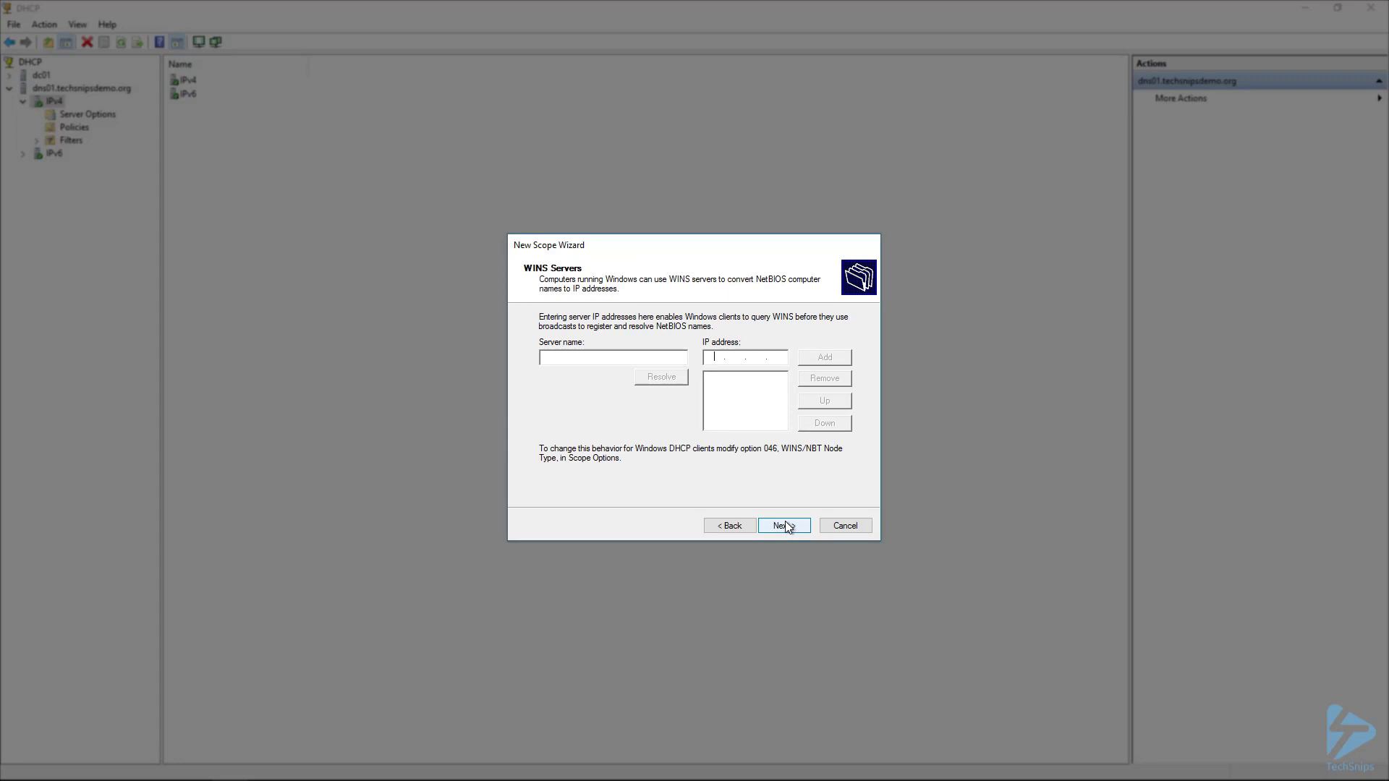
pyautogui.click(787, 527)
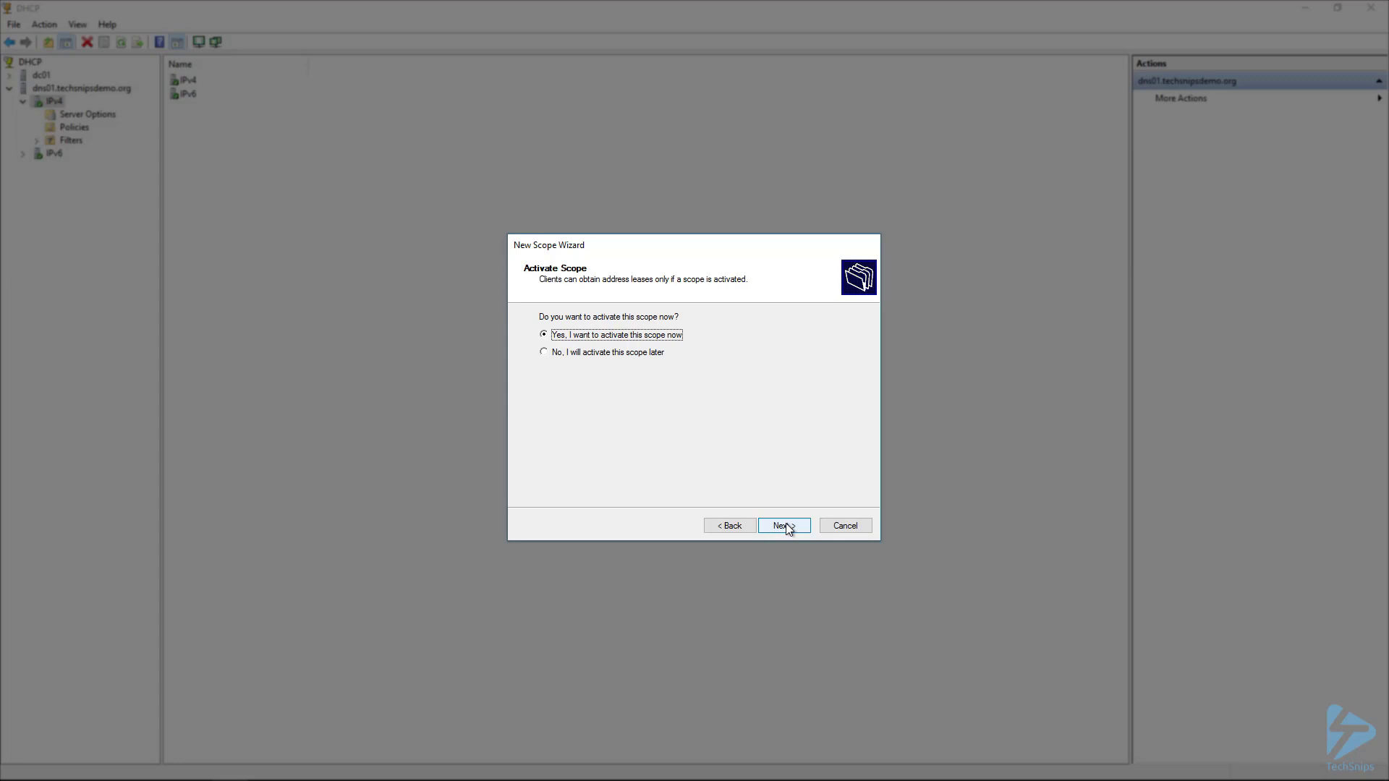
pyautogui.click(787, 526)
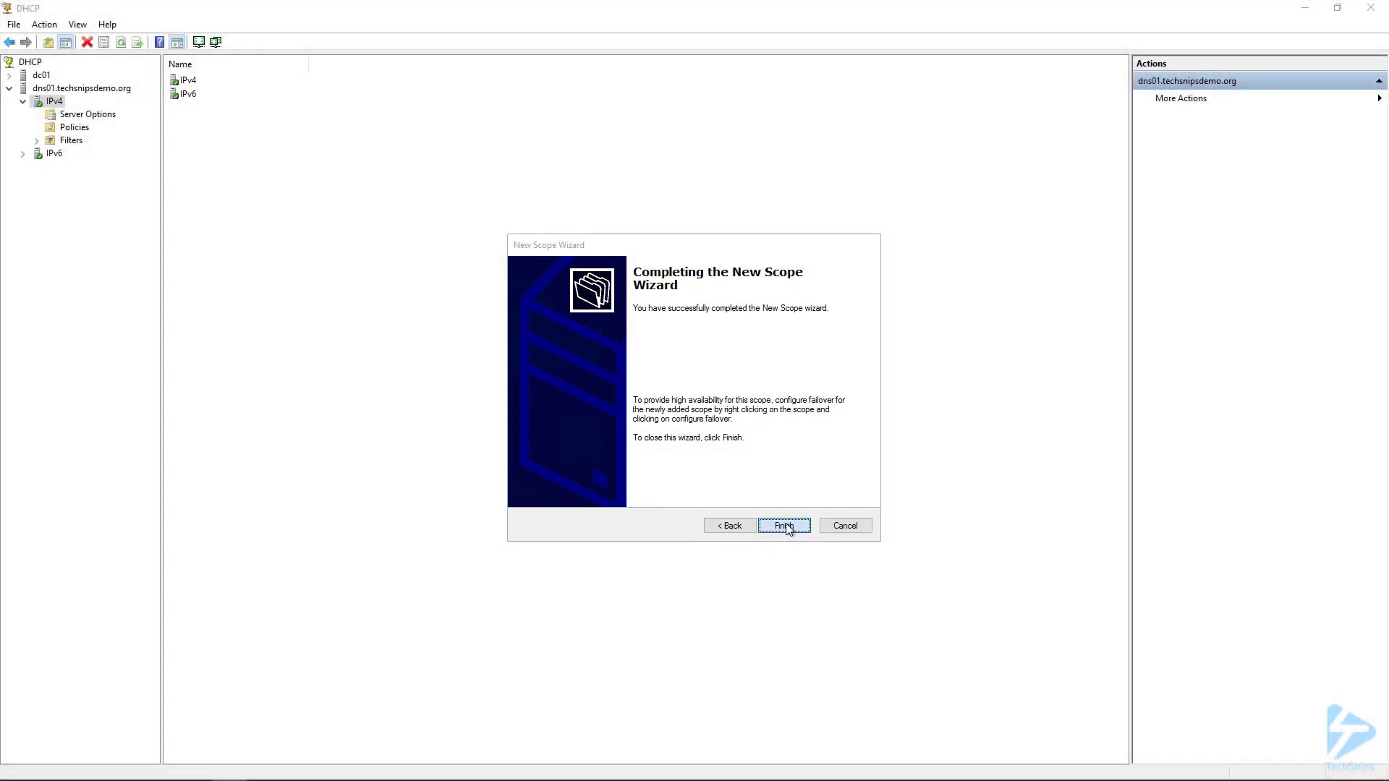
pyautogui.click(784, 526)
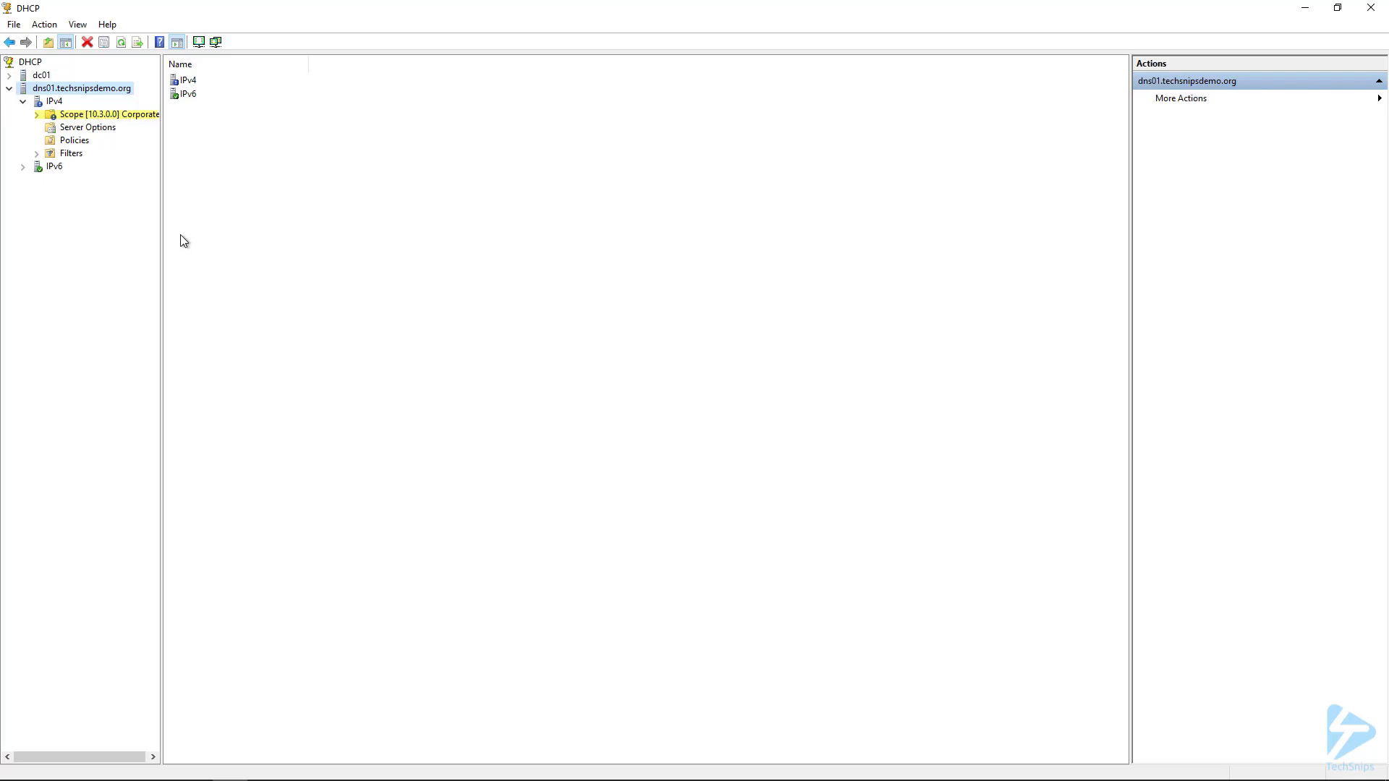
# Review the Corporate scope's address pool, address leases, reservations, scope options and policies
pyautogui.doubleClick(84, 115)
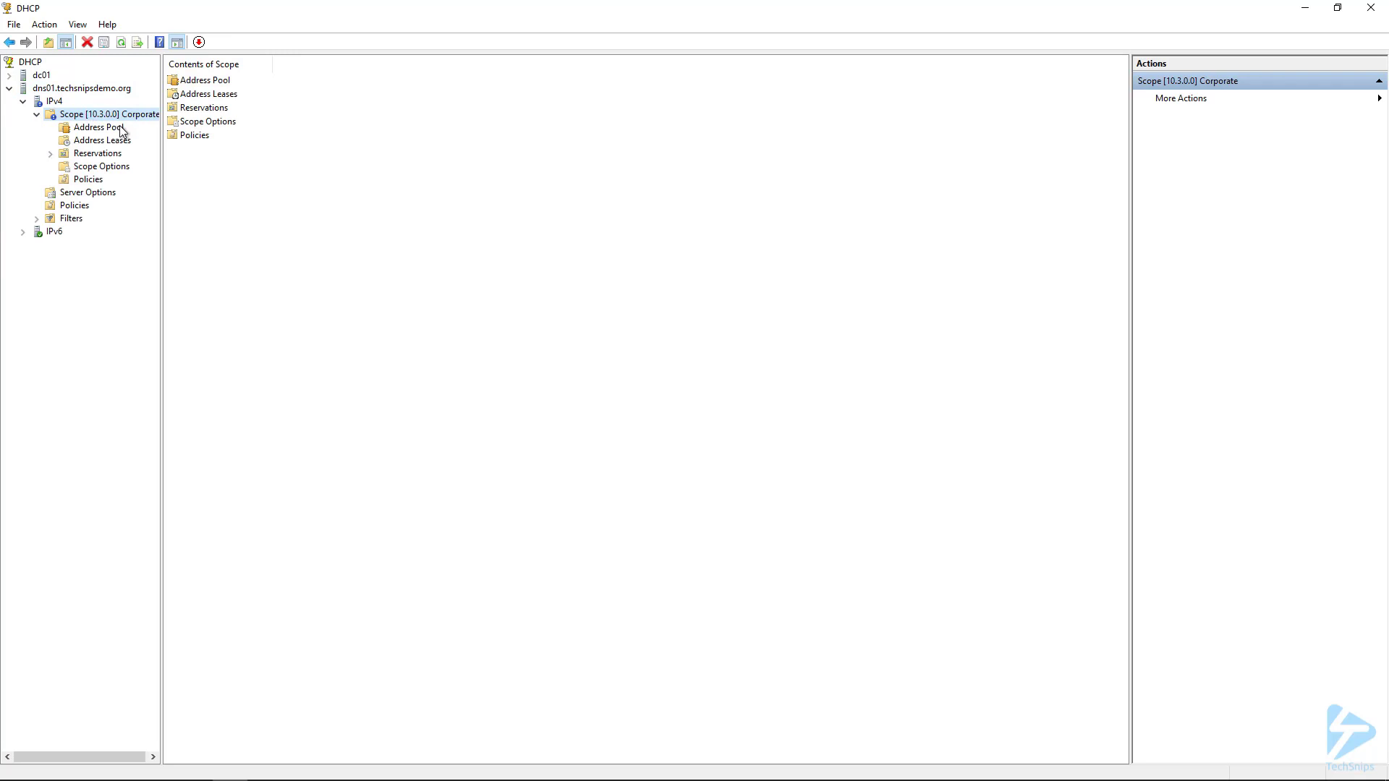
pyautogui.click(119, 131)
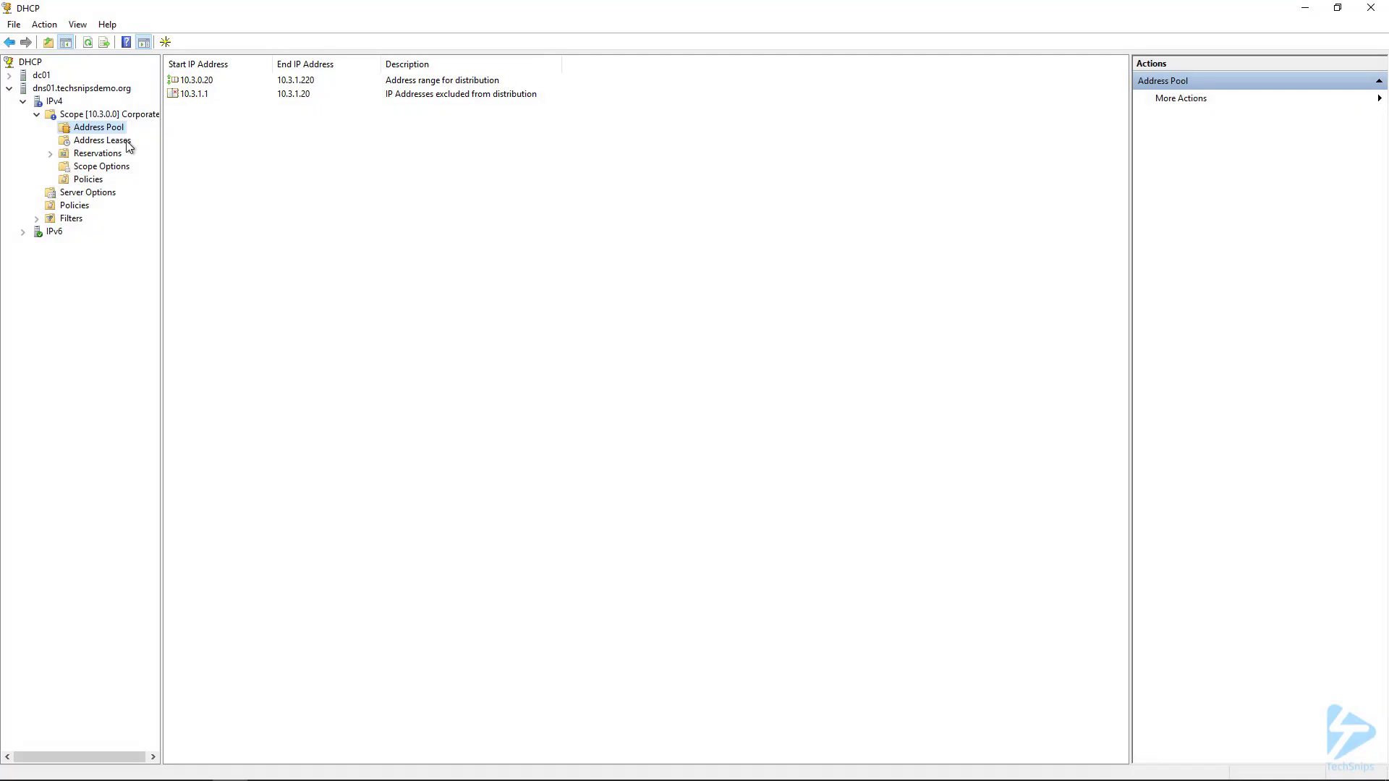
pyautogui.click(128, 143)
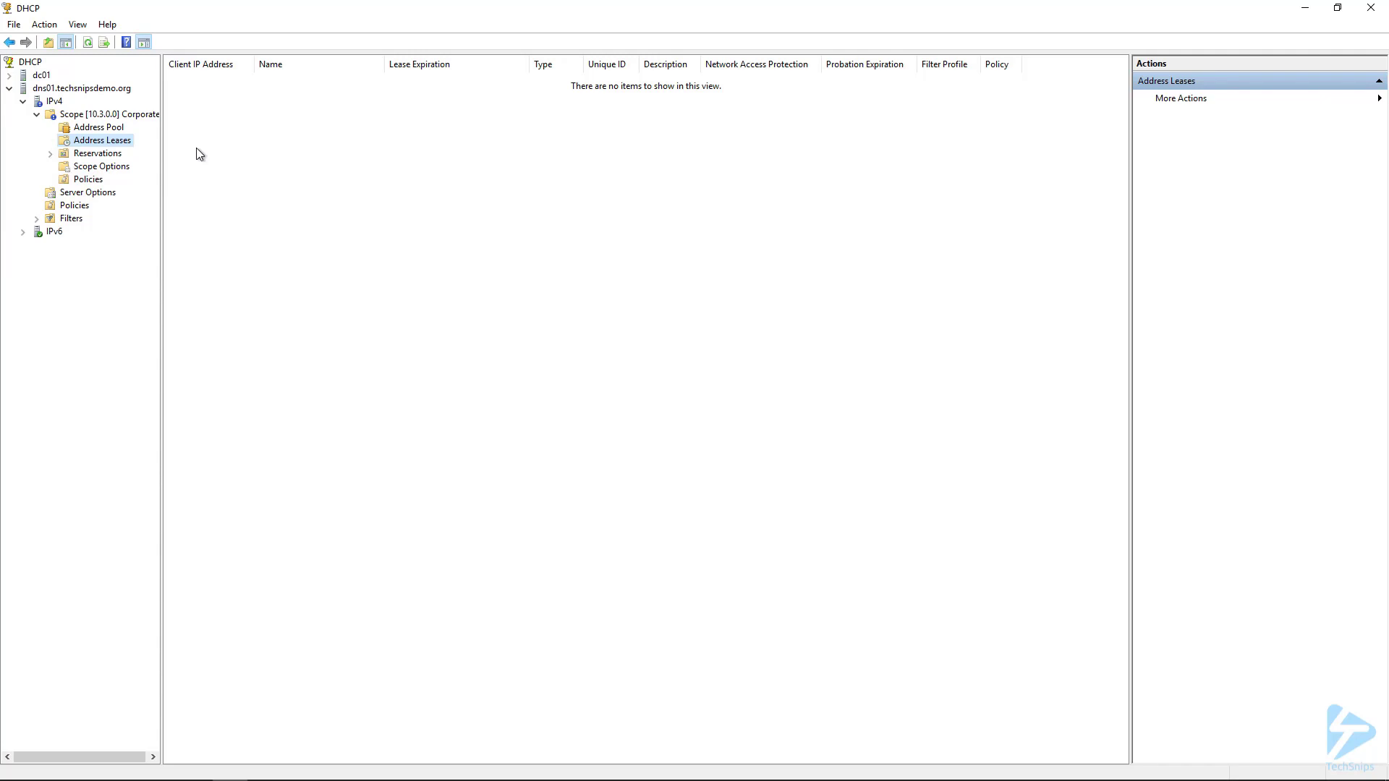
pyautogui.click(97, 155)
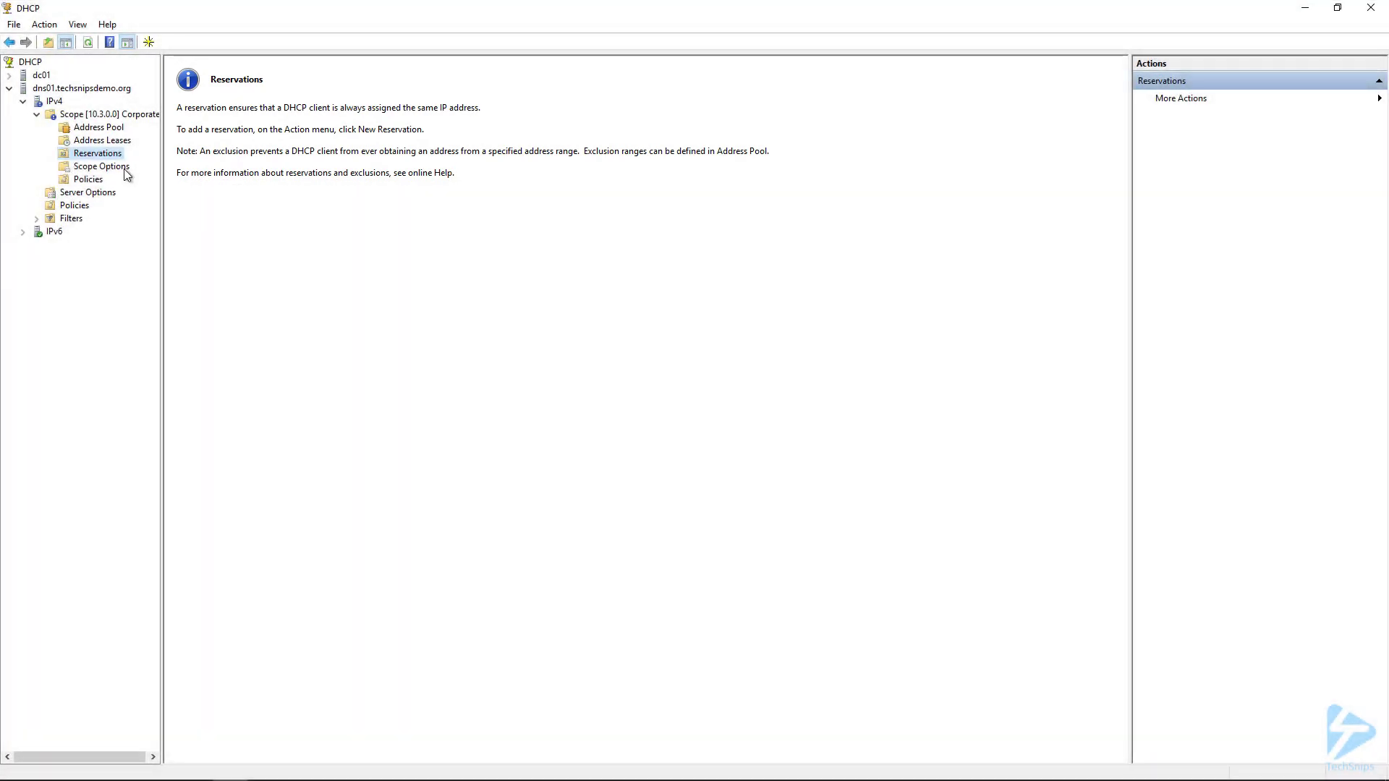
pyautogui.click(125, 170)
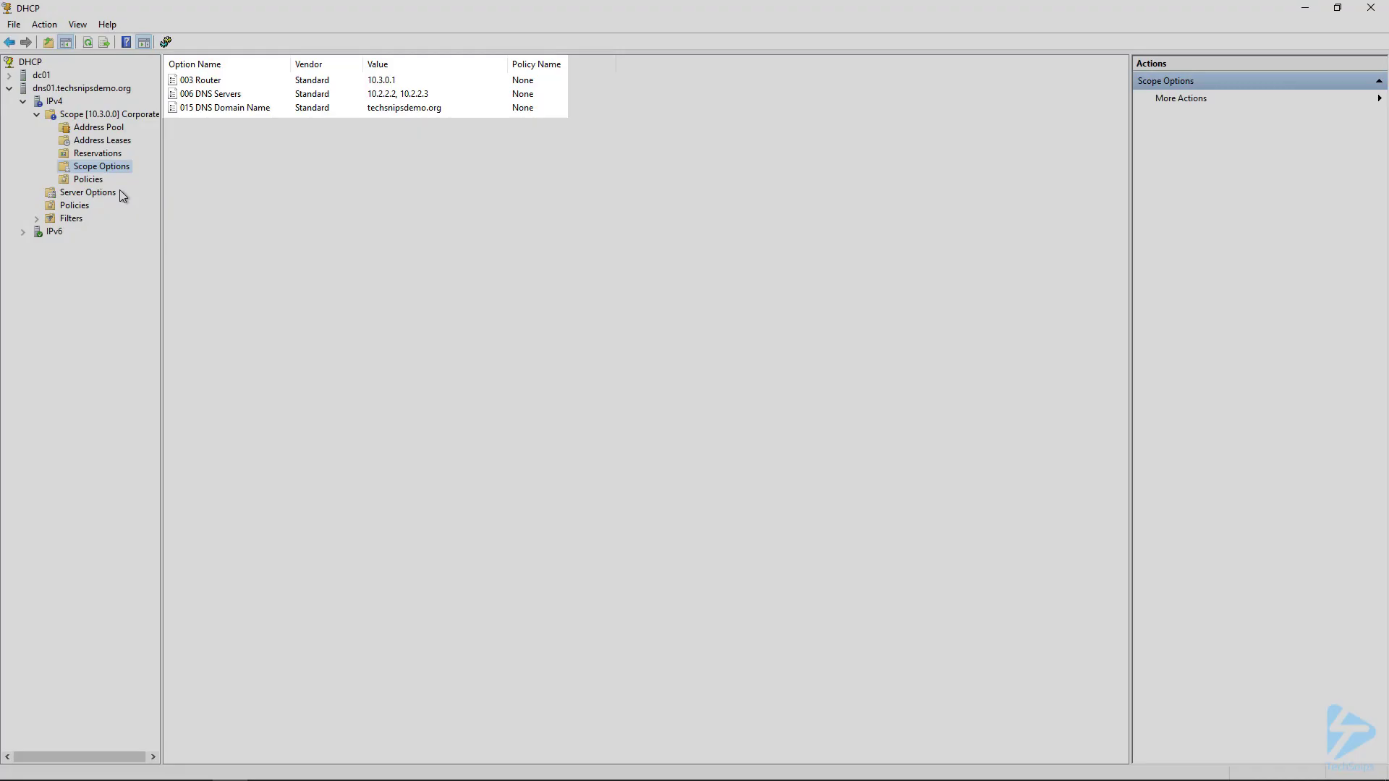
pyautogui.click(89, 179)
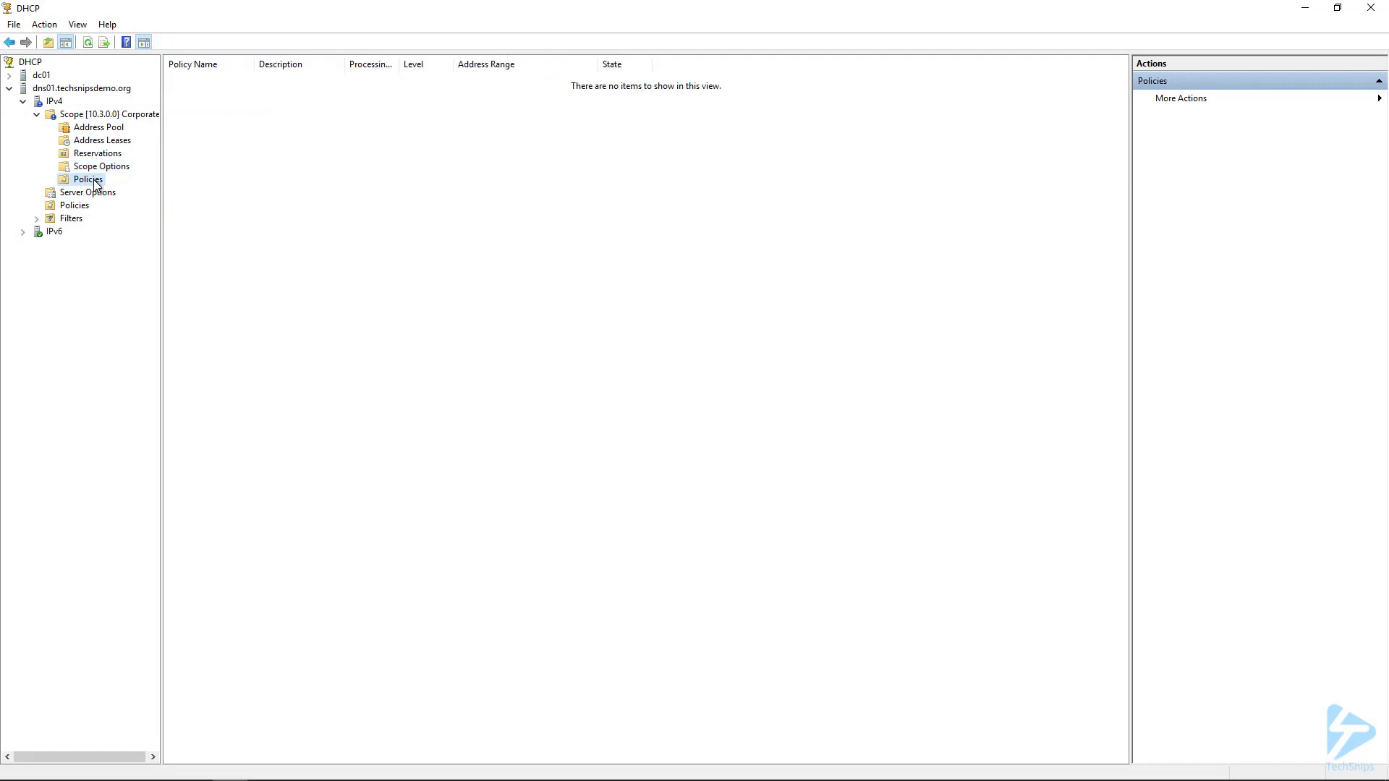
# Set the Corporate scope's lease duration to 2 days in its properties
pyautogui.rightClick(107, 120)
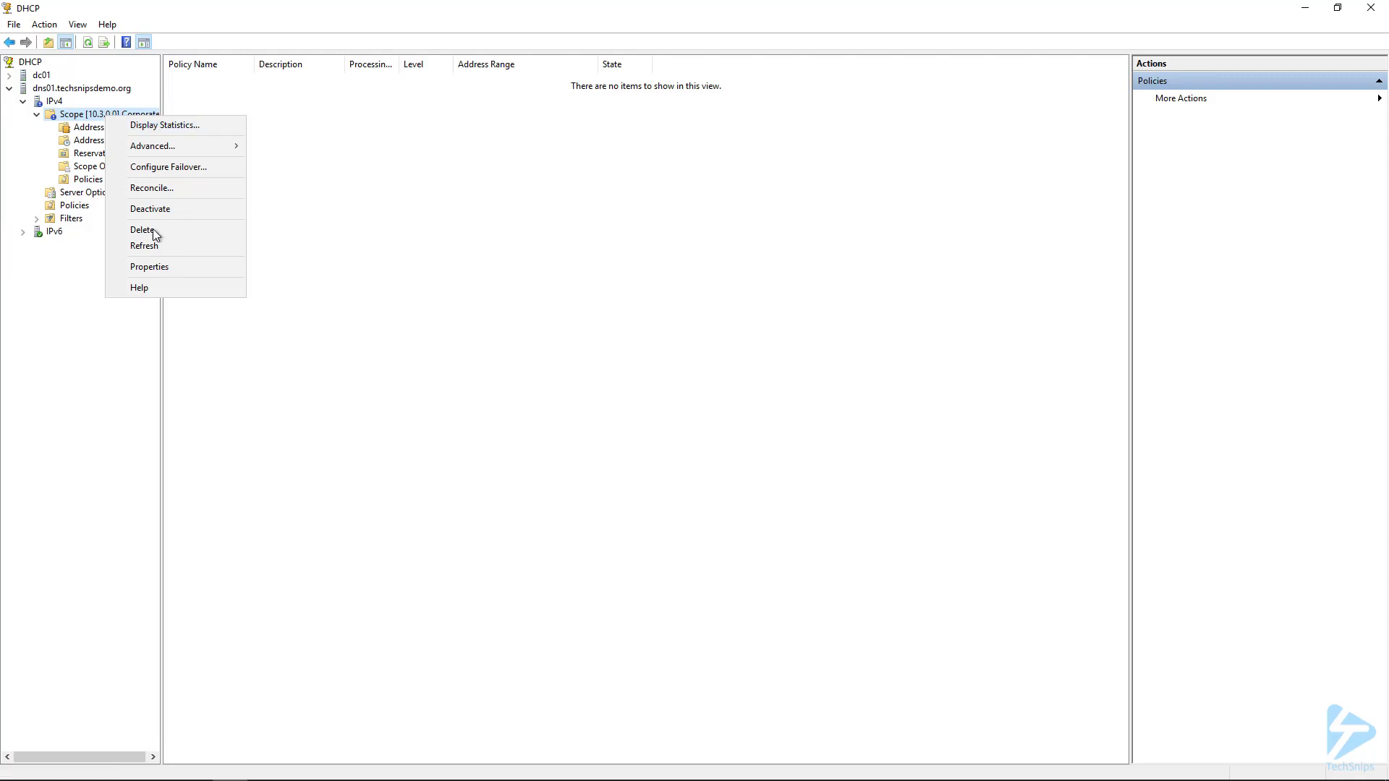
pyautogui.click(148, 269)
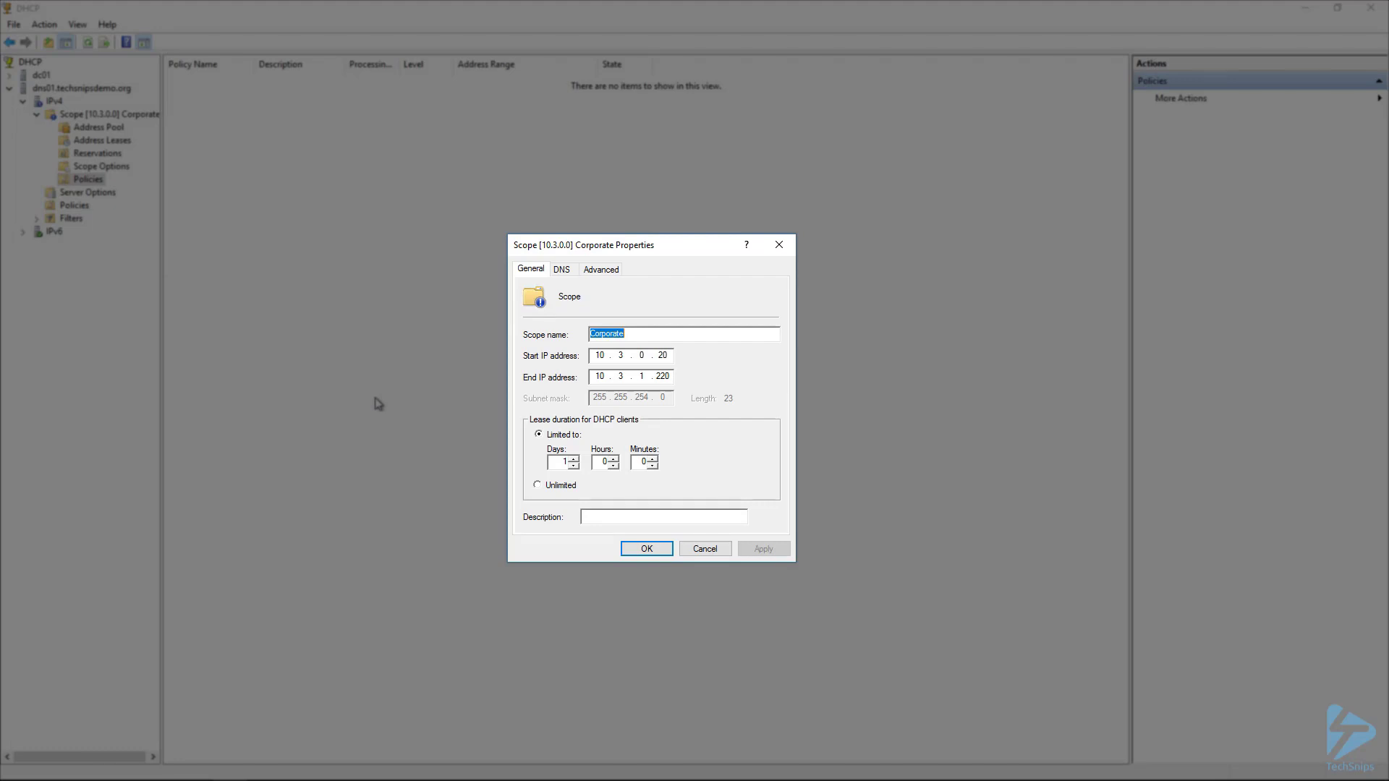
pyautogui.doubleClick(564, 462)
pyautogui.write('2')
pyautogui.click(761, 552)
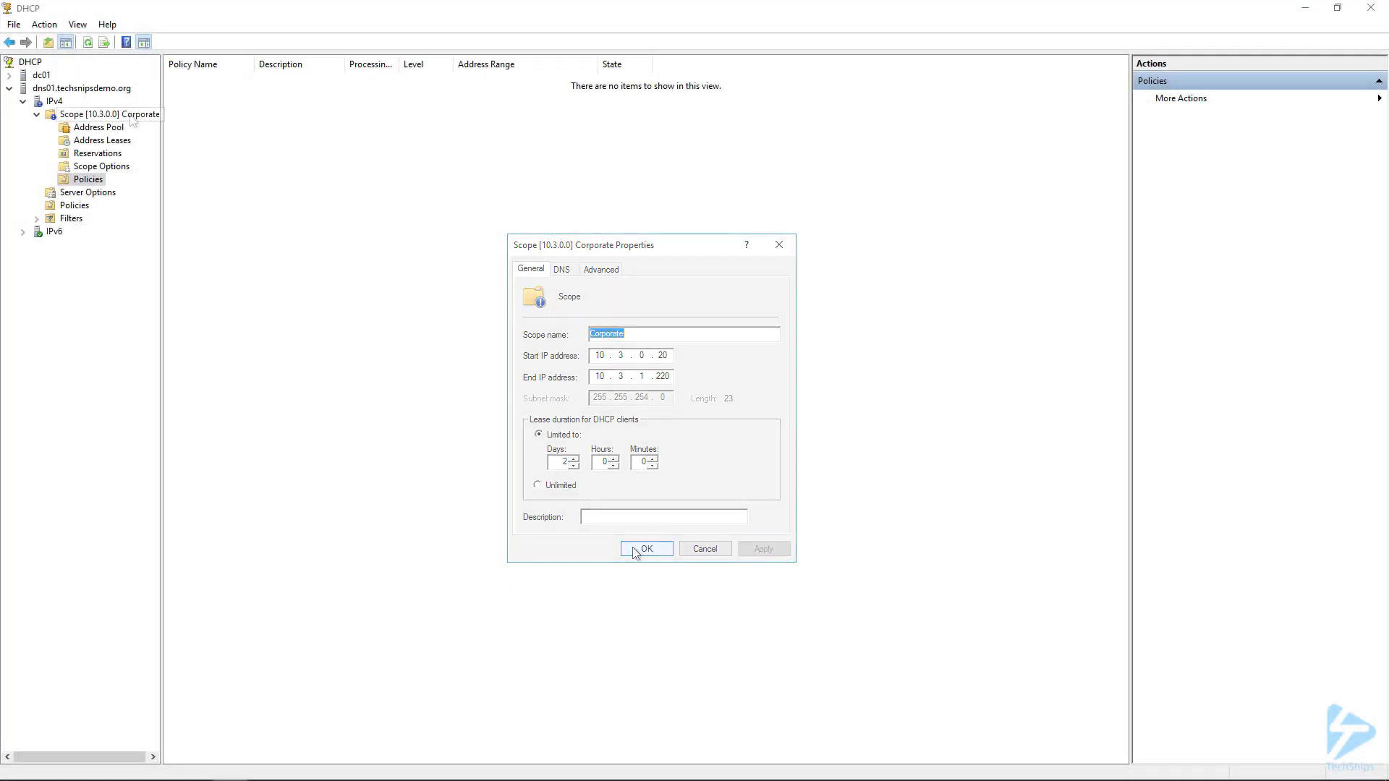
pyautogui.click(646, 549)
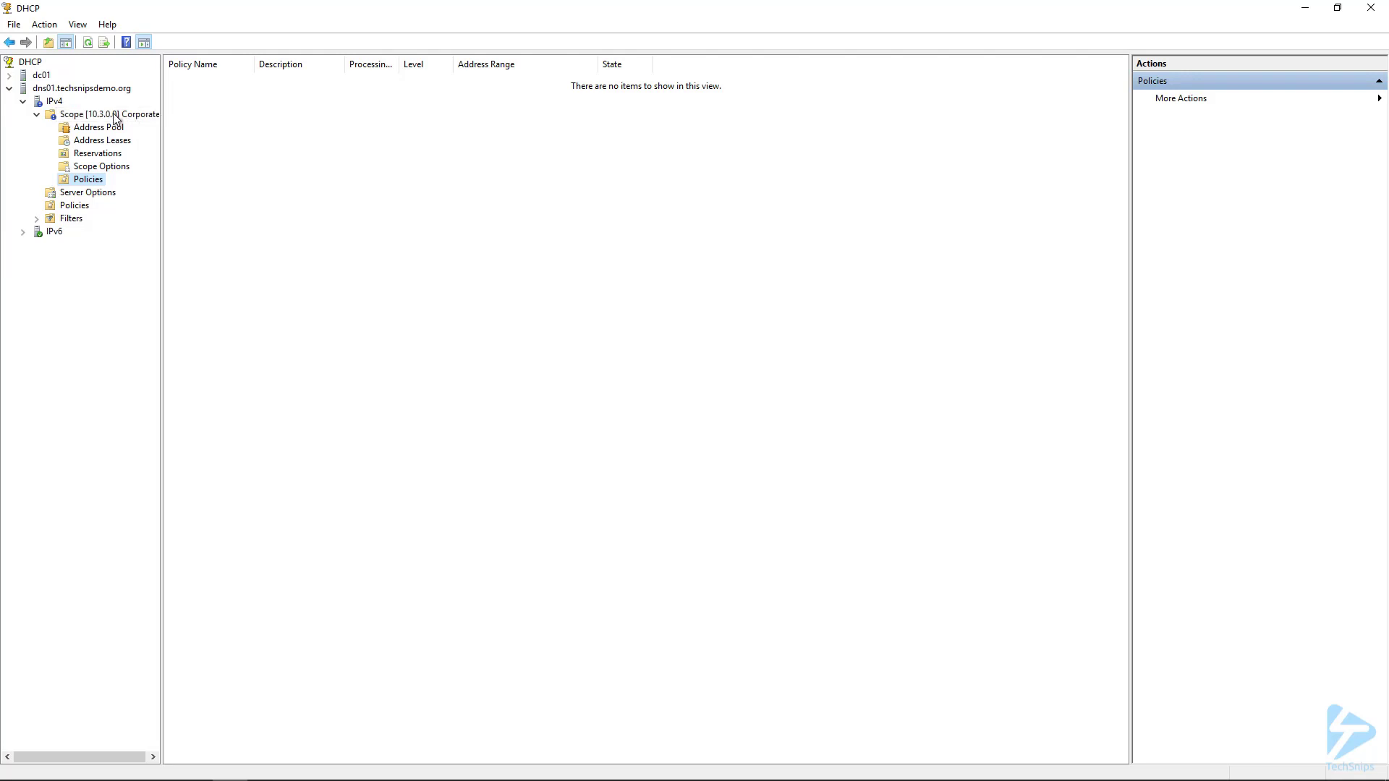
# Deactivate the Corporate scope and activate it again
pyautogui.rightClick(116, 118)
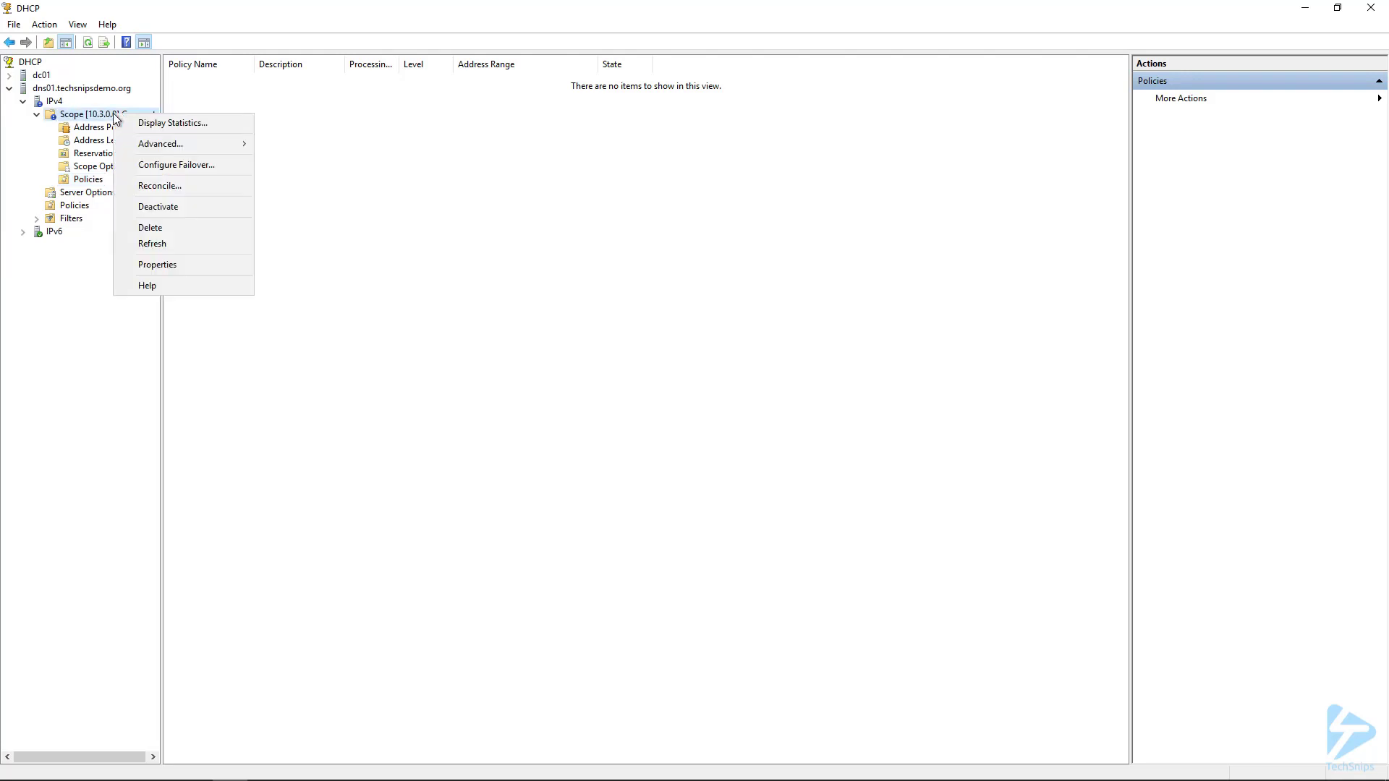
pyautogui.click(153, 208)
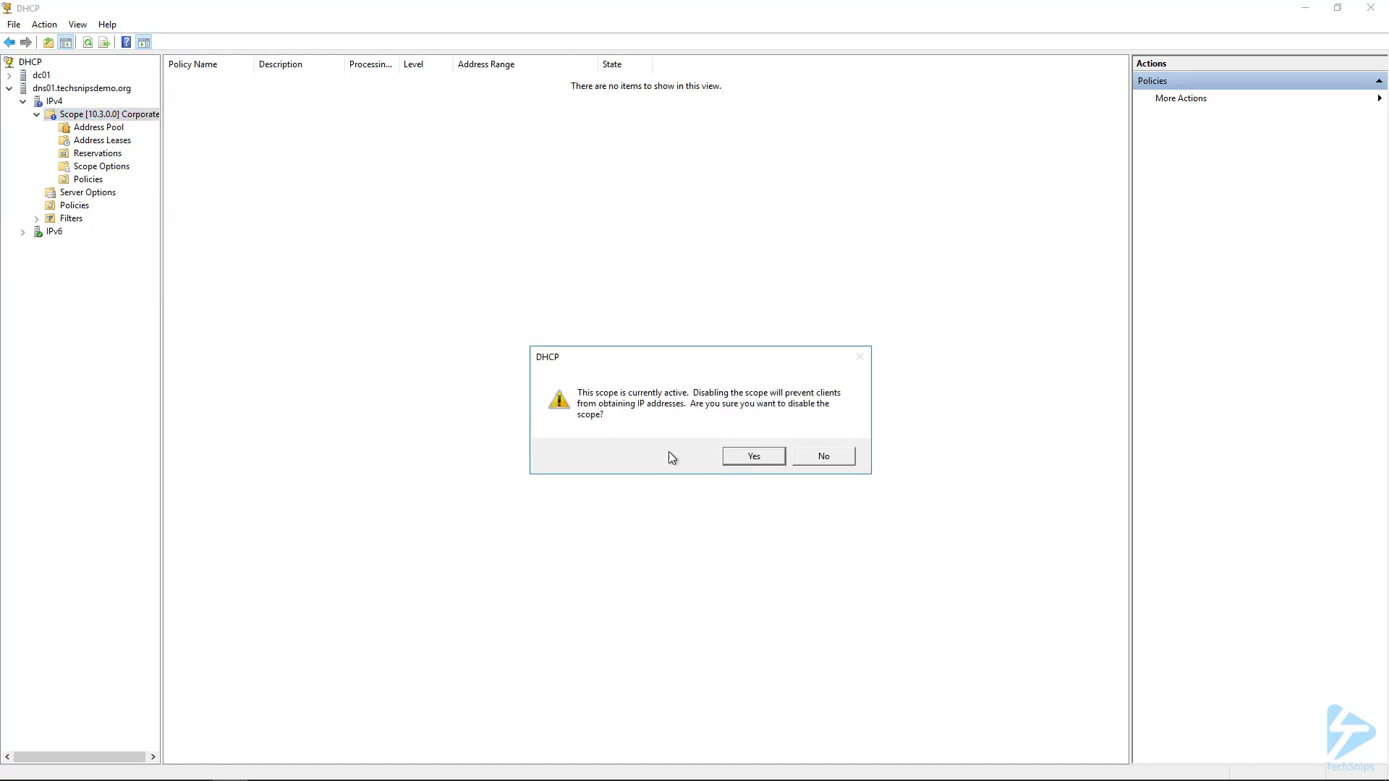
pyautogui.click(735, 458)
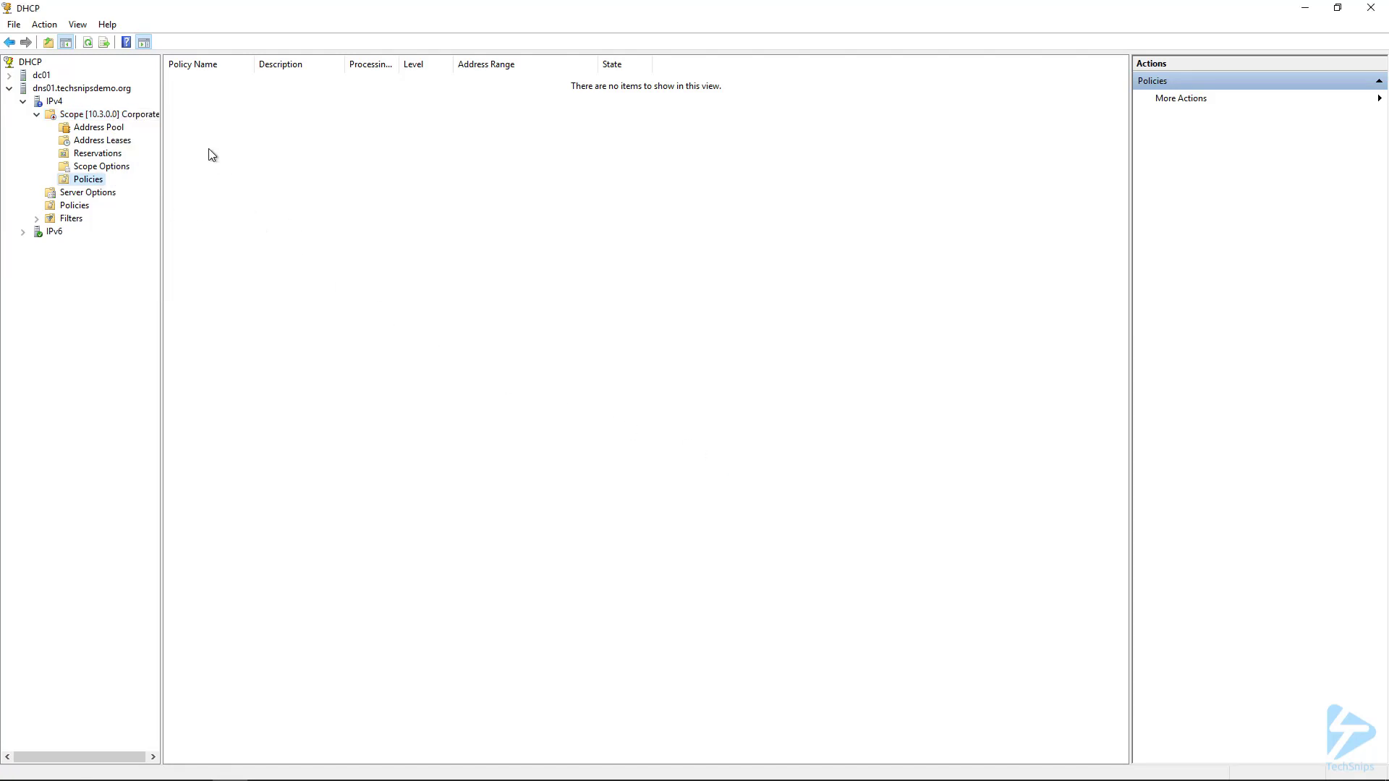
pyautogui.rightClick(145, 120)
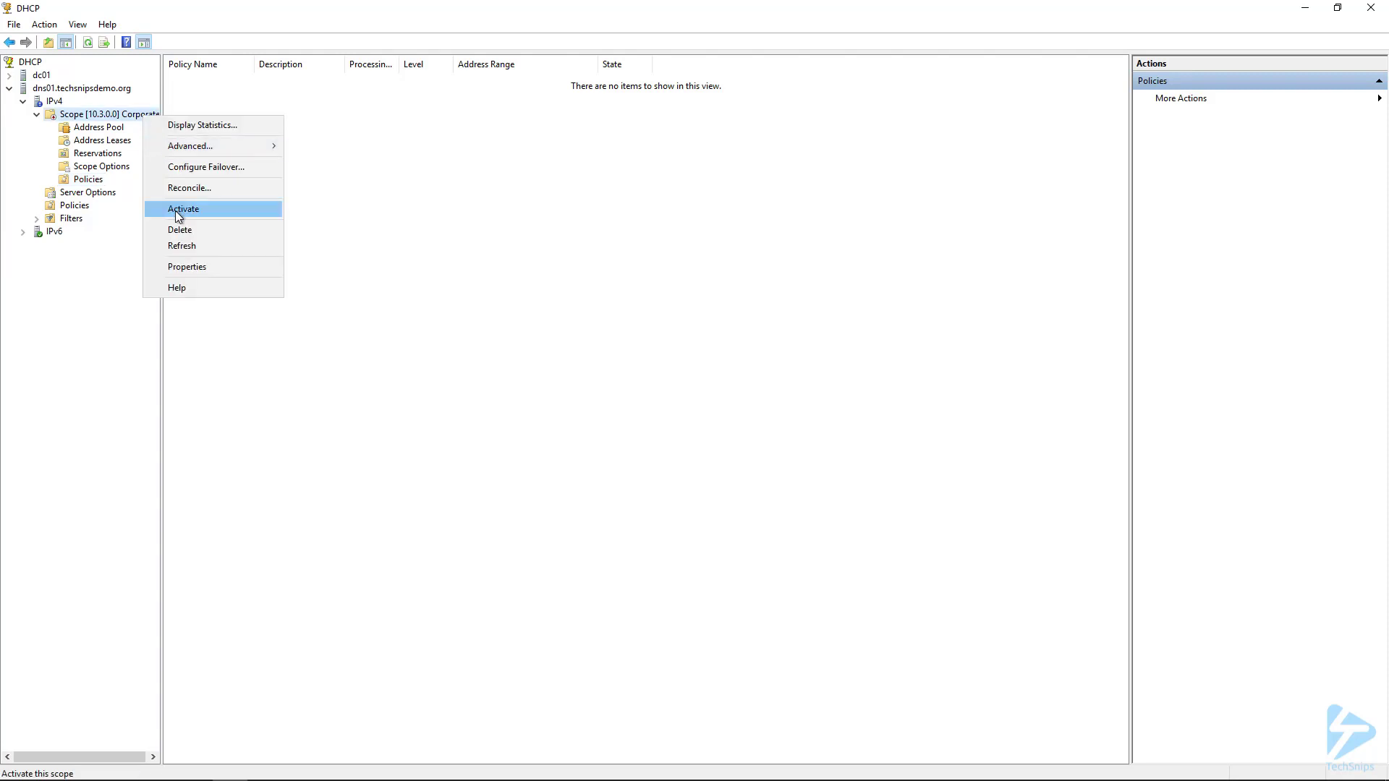
pyautogui.click(179, 210)
# Display the address usage statistics for the Corporate scope
pyautogui.rightClick(126, 115)
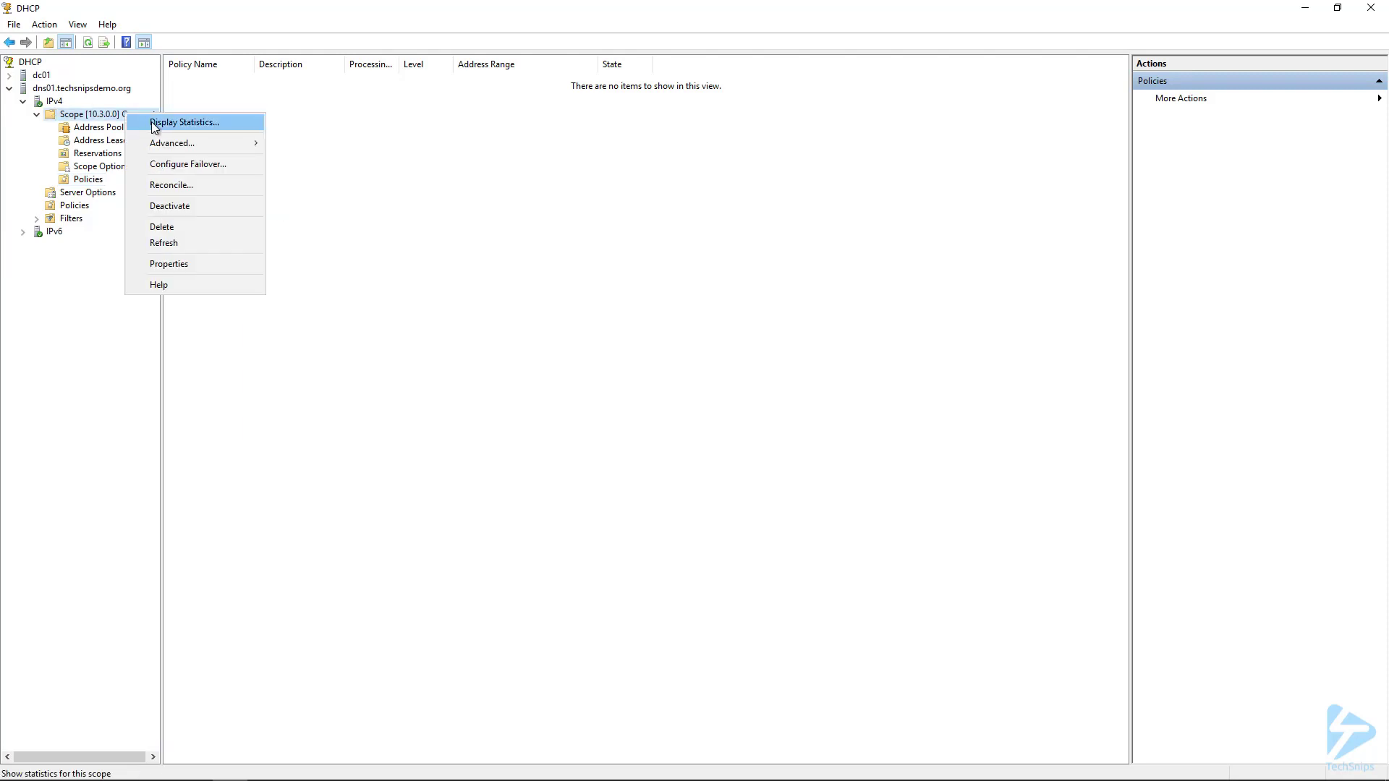
pyautogui.click(155, 124)
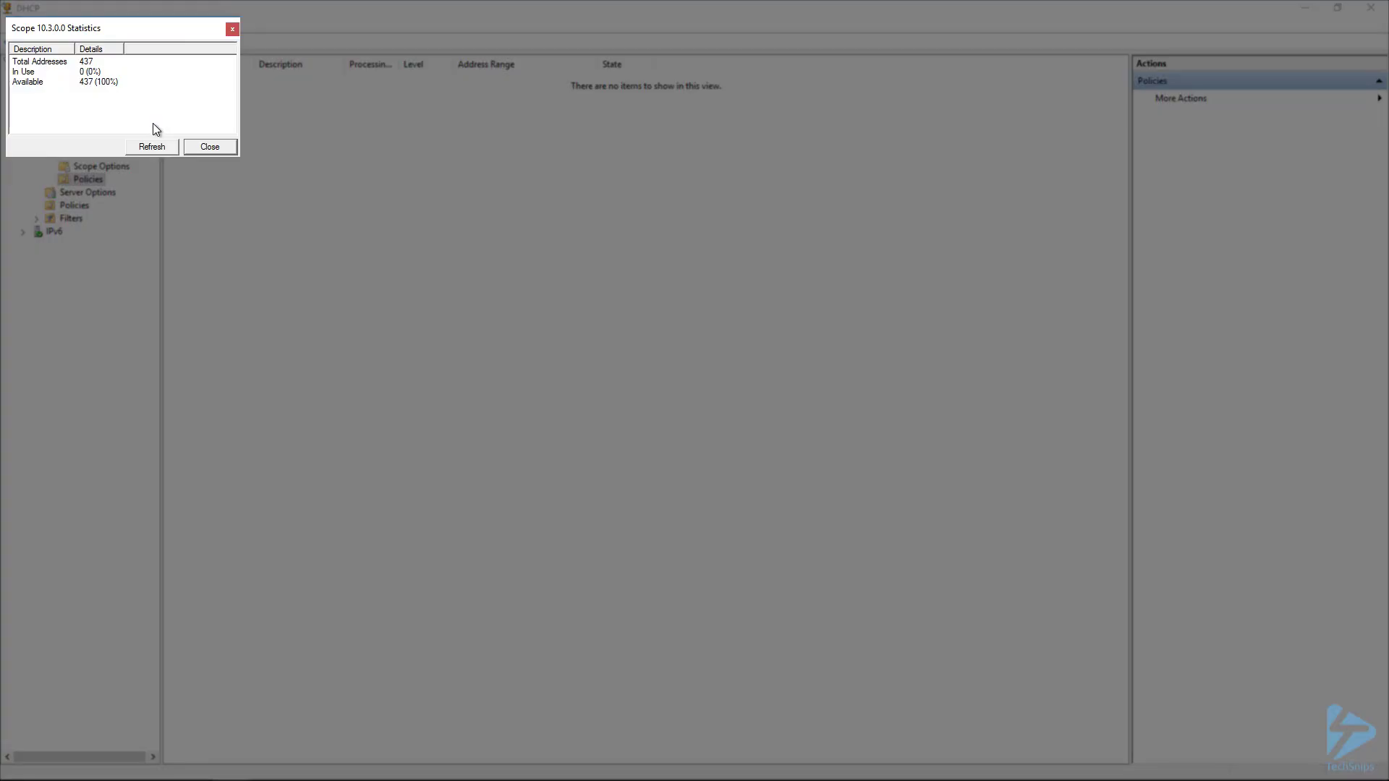